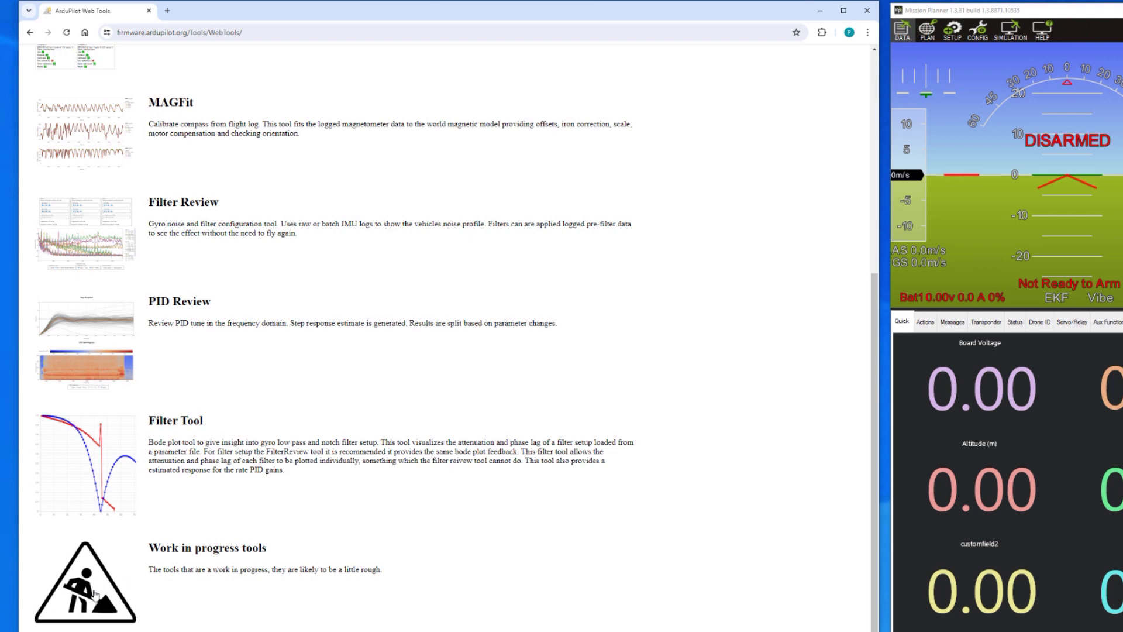
Open the Geofence Generator from the ArduPilot work in progress web tools.
click(93, 594)
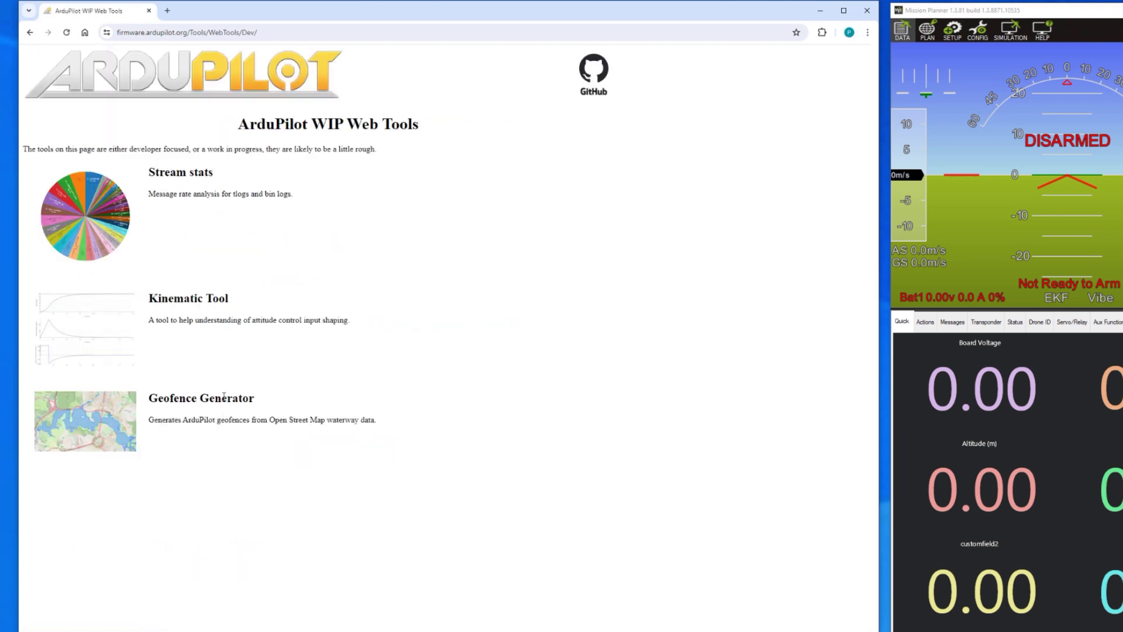
click(105, 439)
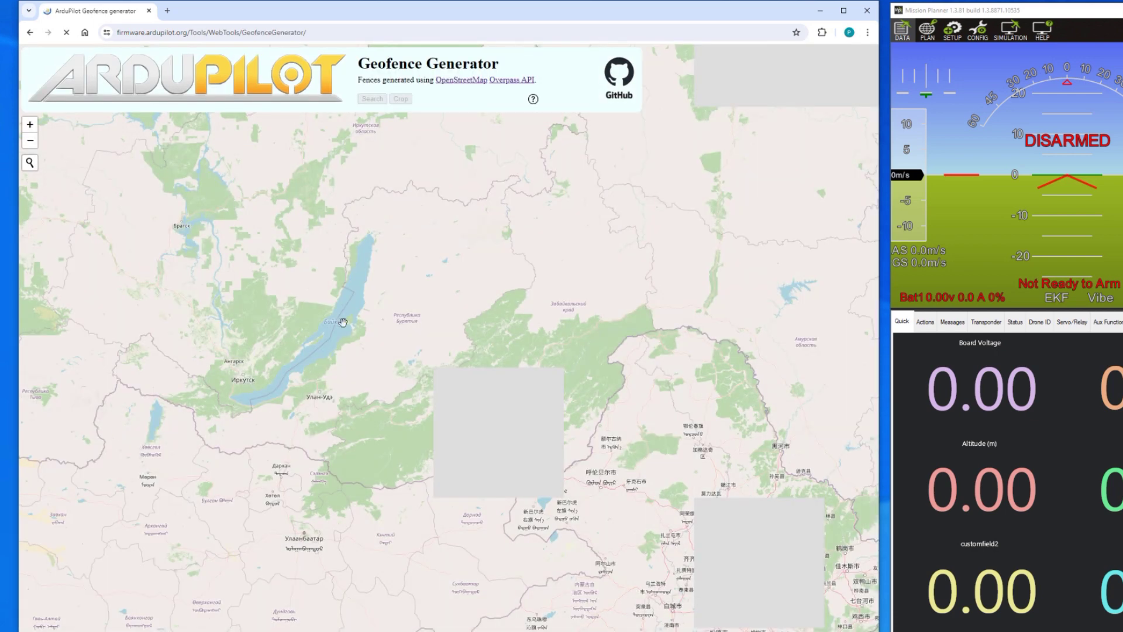
scroll(400, 324, down, 2)
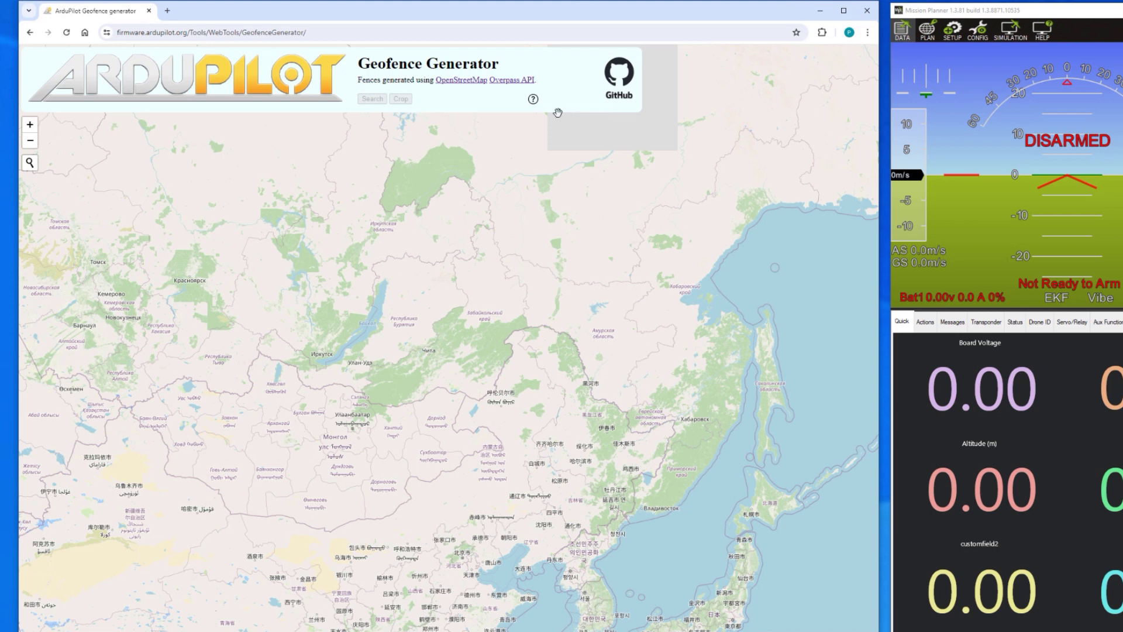
mouse_move(533, 100)
scroll(352, 308, down, 1)
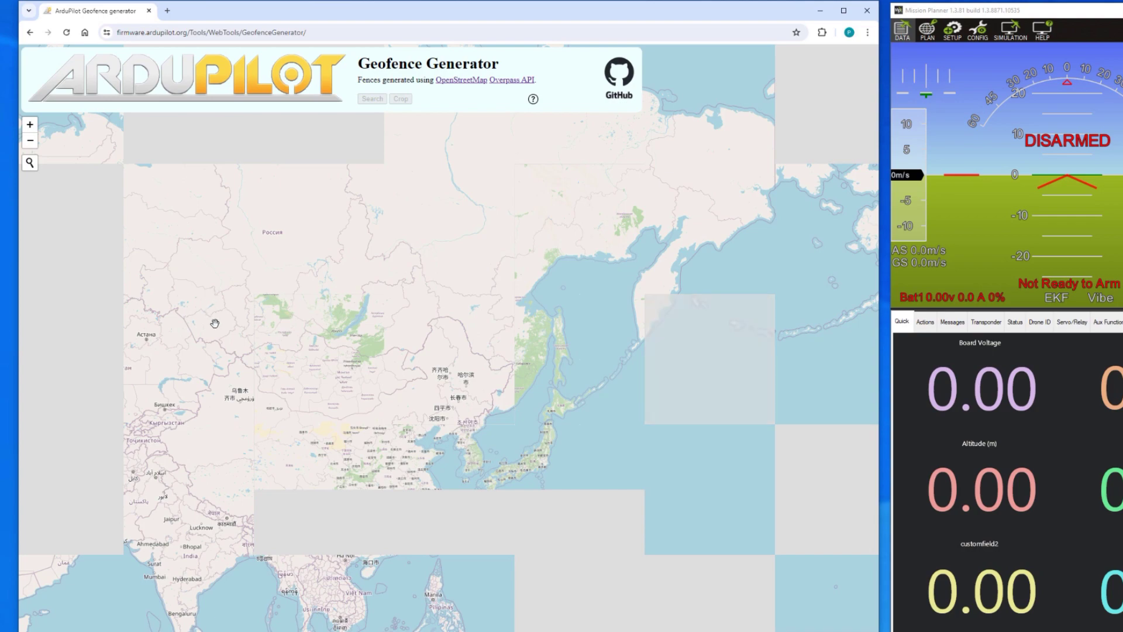
drag(124, 382, 332, 361)
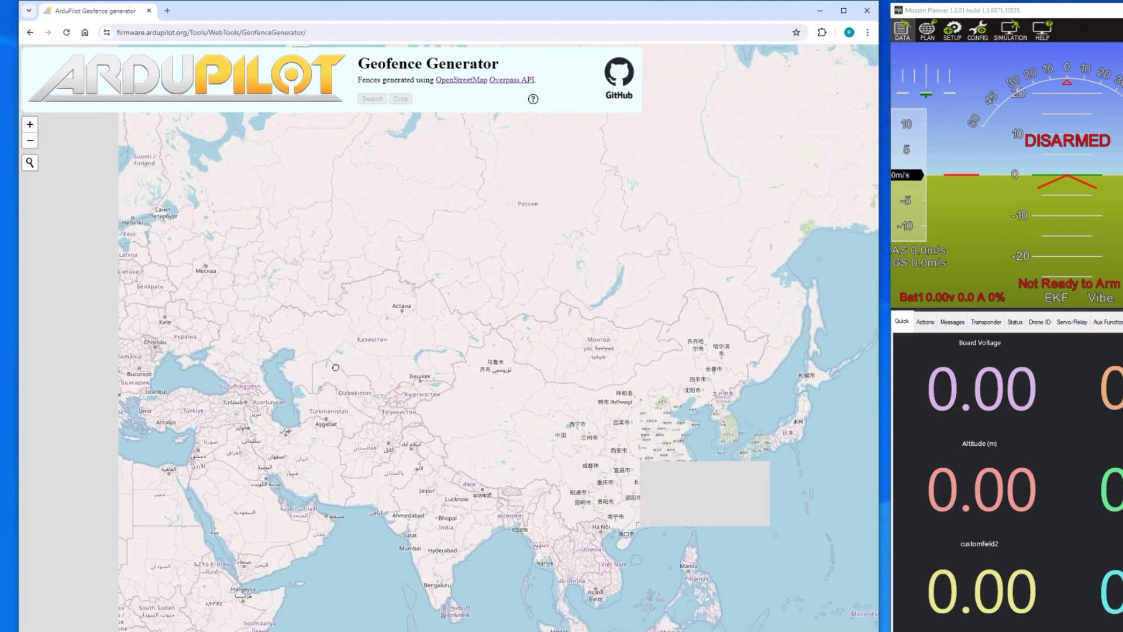
scroll(296, 393, up, 1)
scroll(327, 368, up, 1)
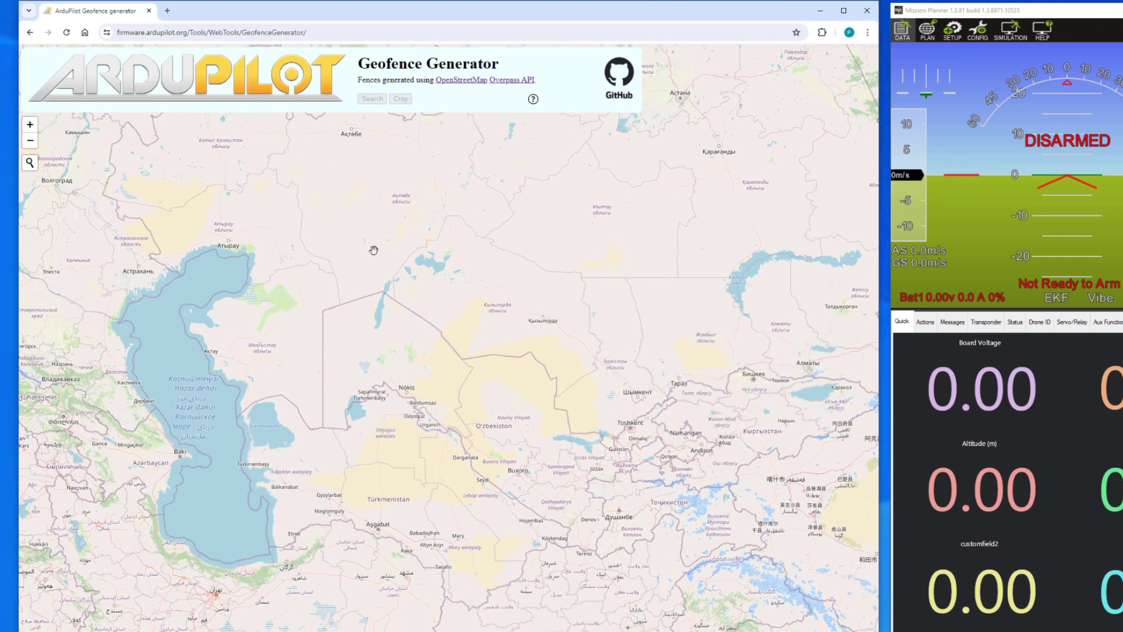
drag(373, 251, 346, 285)
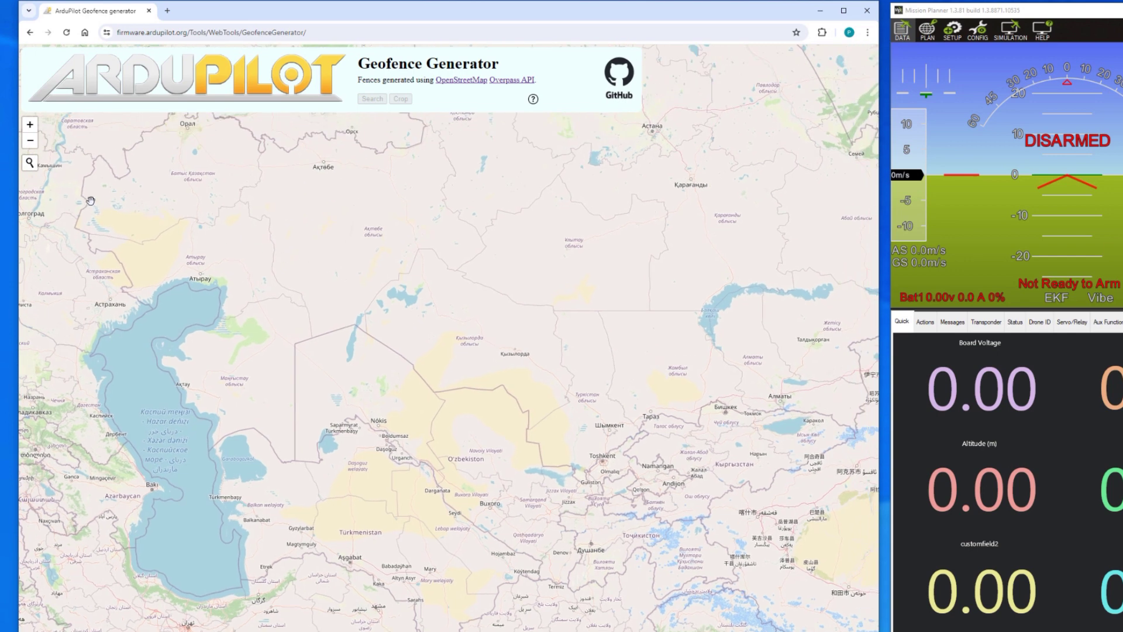
Find Canberra on the map and search the area around Lake Burley Griffin for waterway fences.
click(32, 168)
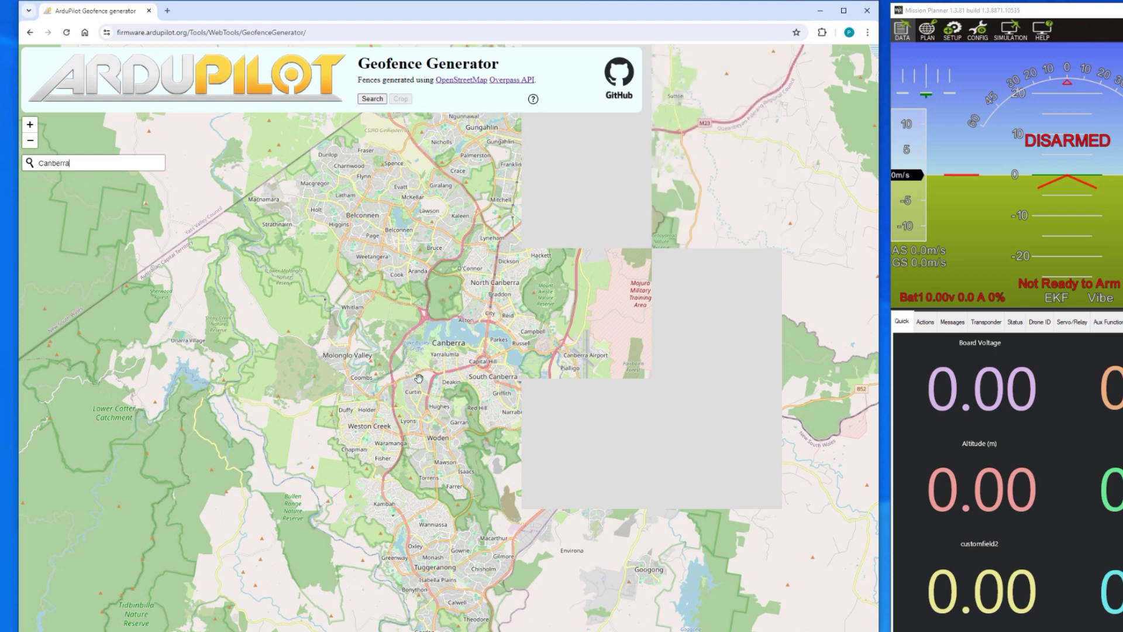
drag(433, 357, 365, 362)
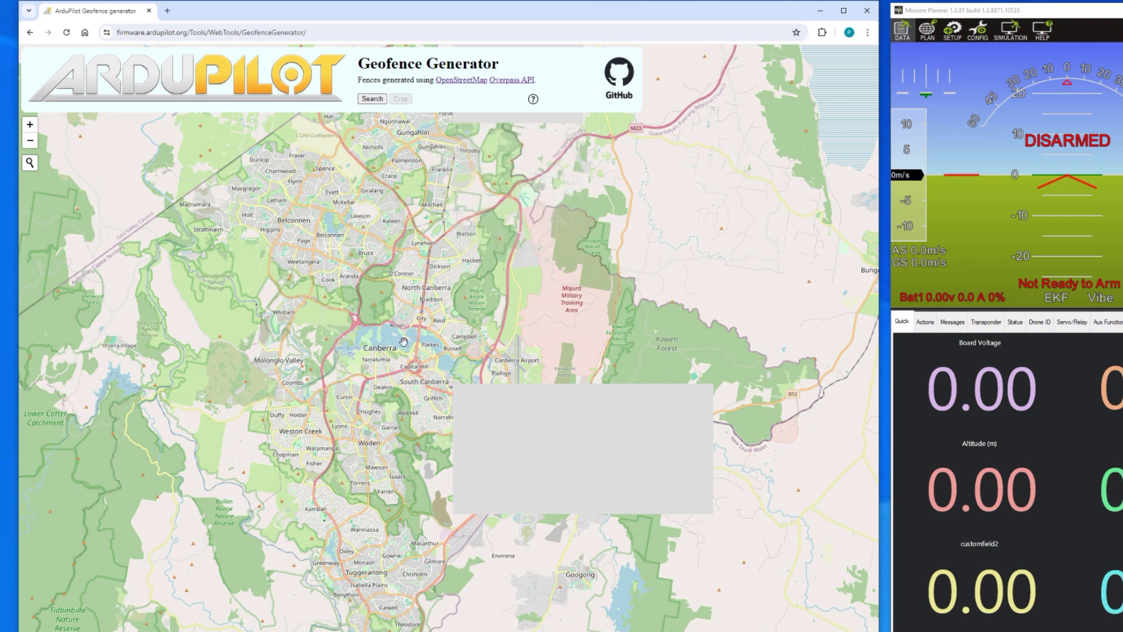
scroll(396, 340, down, 4)
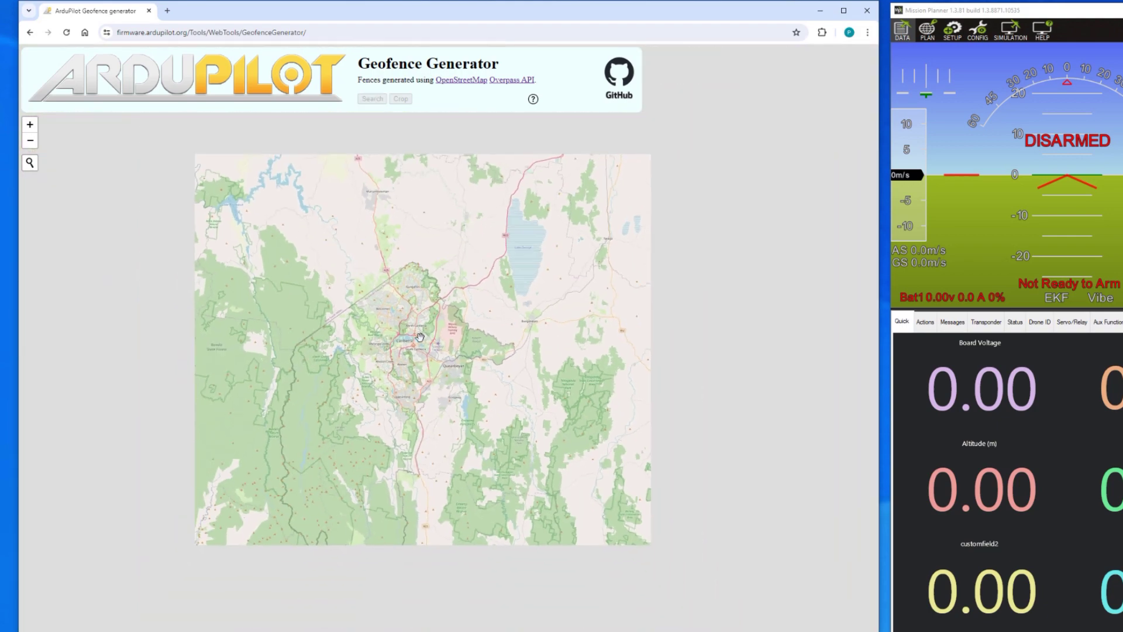
scroll(437, 361, down, 1)
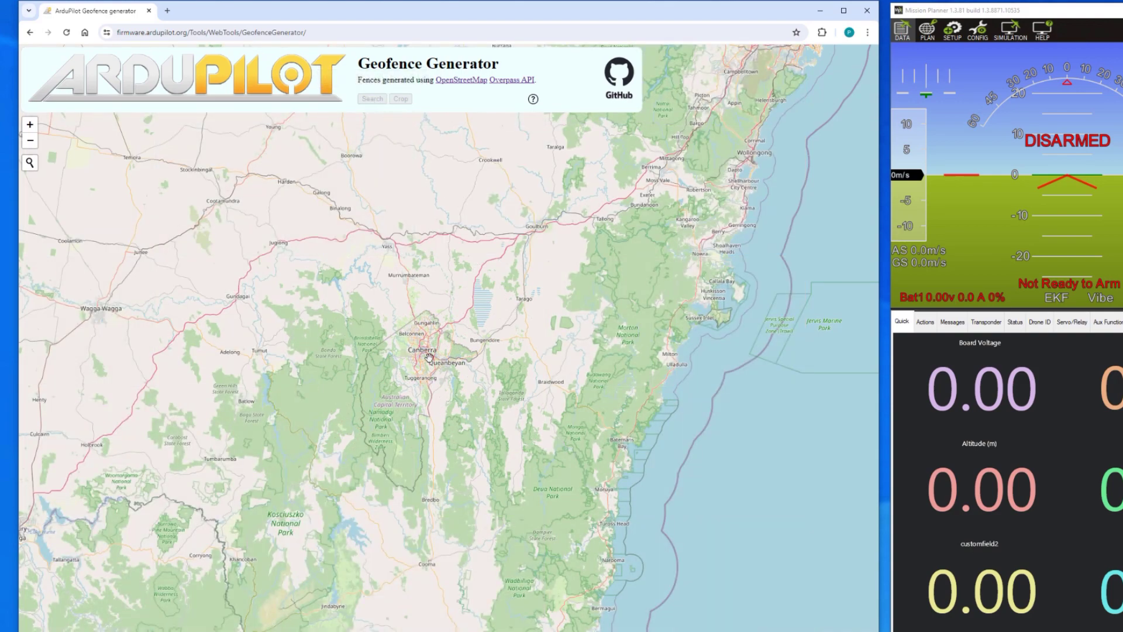
scroll(426, 353, up, 1)
scroll(425, 351, up, 3)
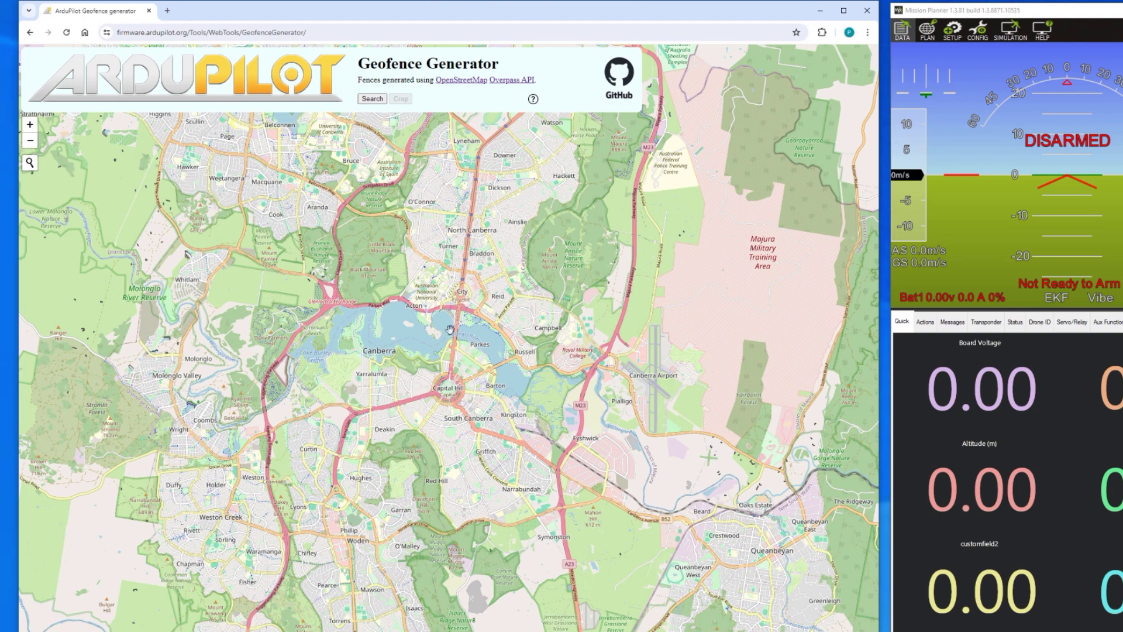
scroll(450, 329, up, 1)
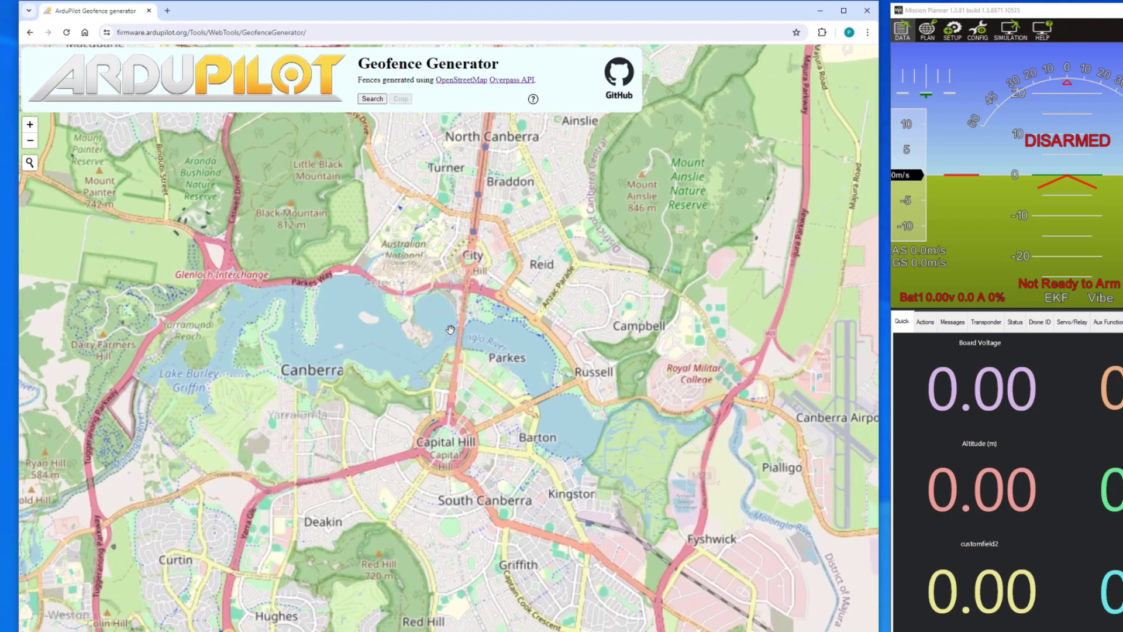
scroll(367, 304, down, 1)
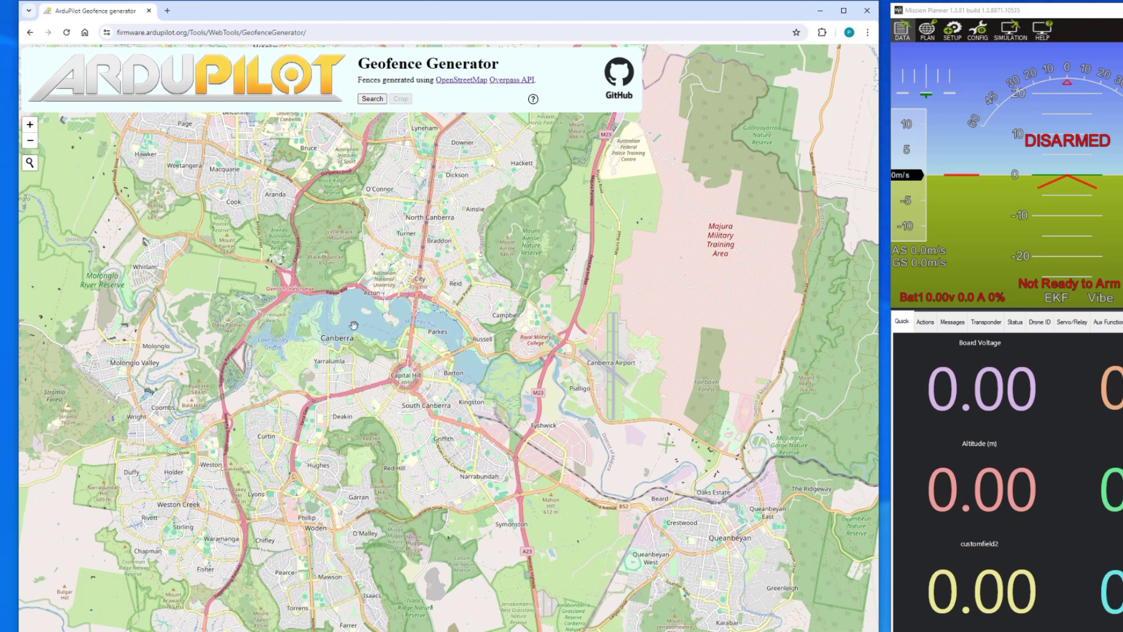
click(372, 99)
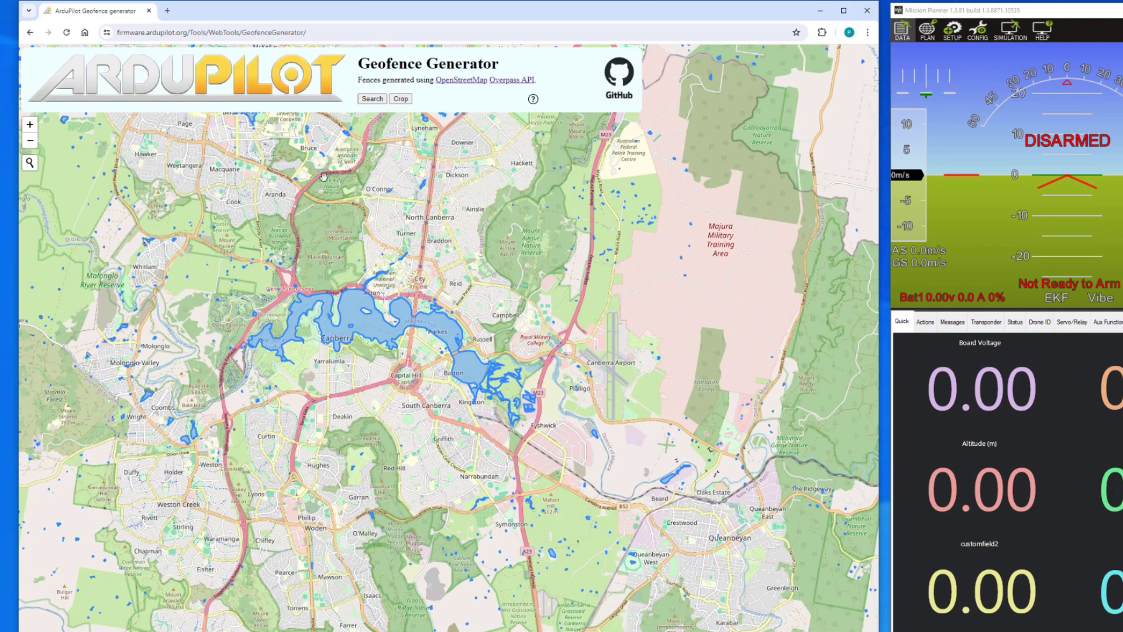
Download the generated fence for Lake Burley Griffin as a waypoints file.
drag(324, 176, 344, 260)
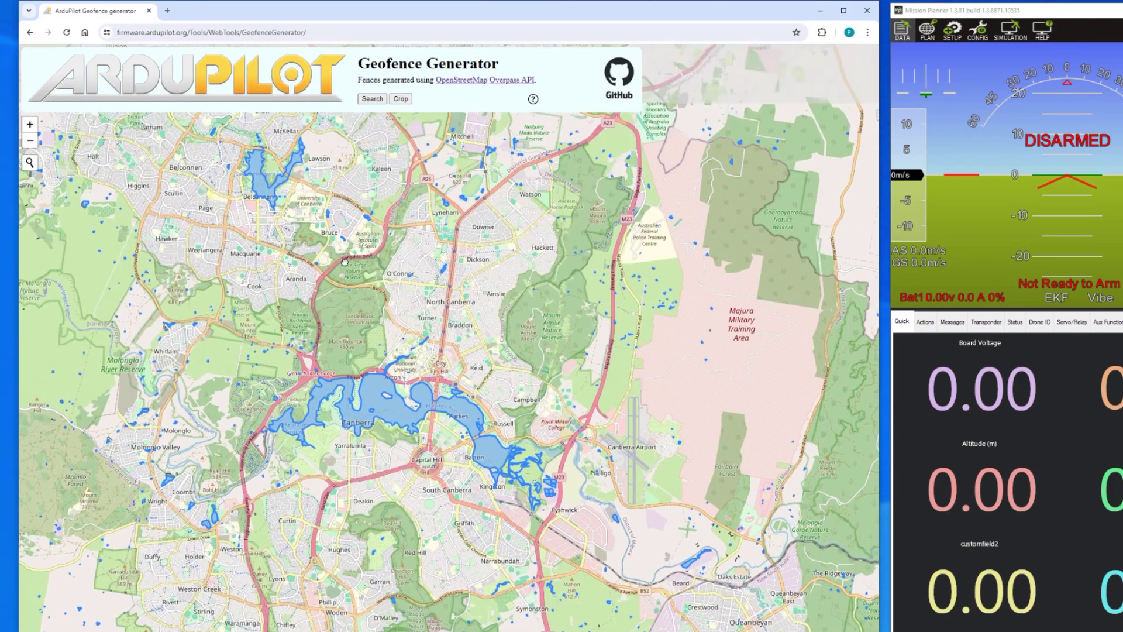
drag(420, 239, 431, 179)
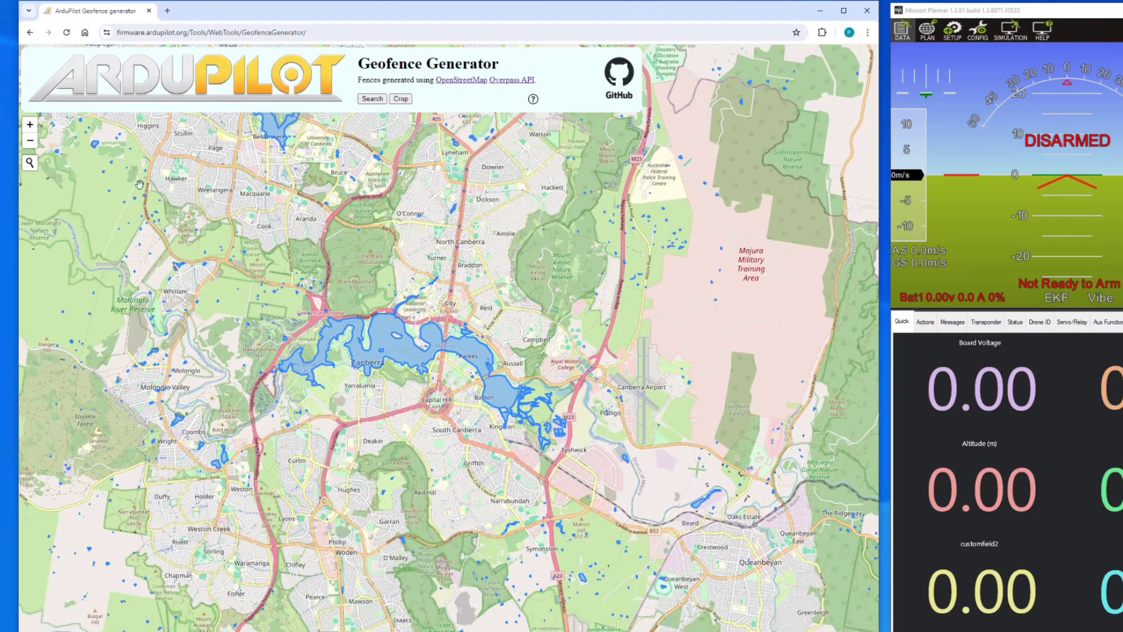
scroll(351, 277, up, 3)
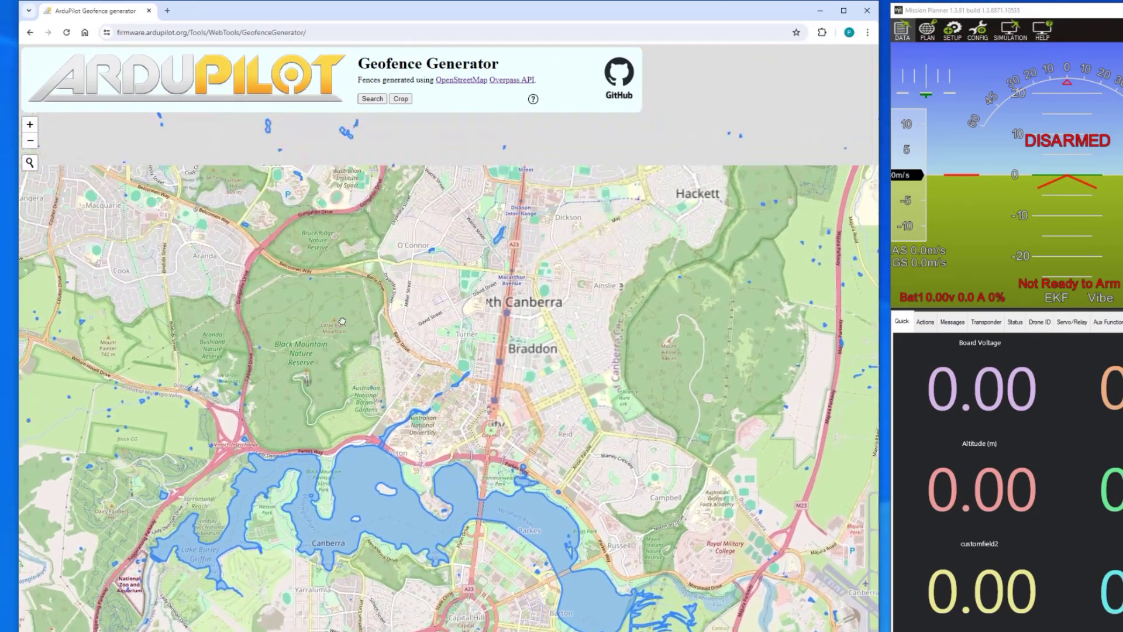
drag(447, 457, 417, 301)
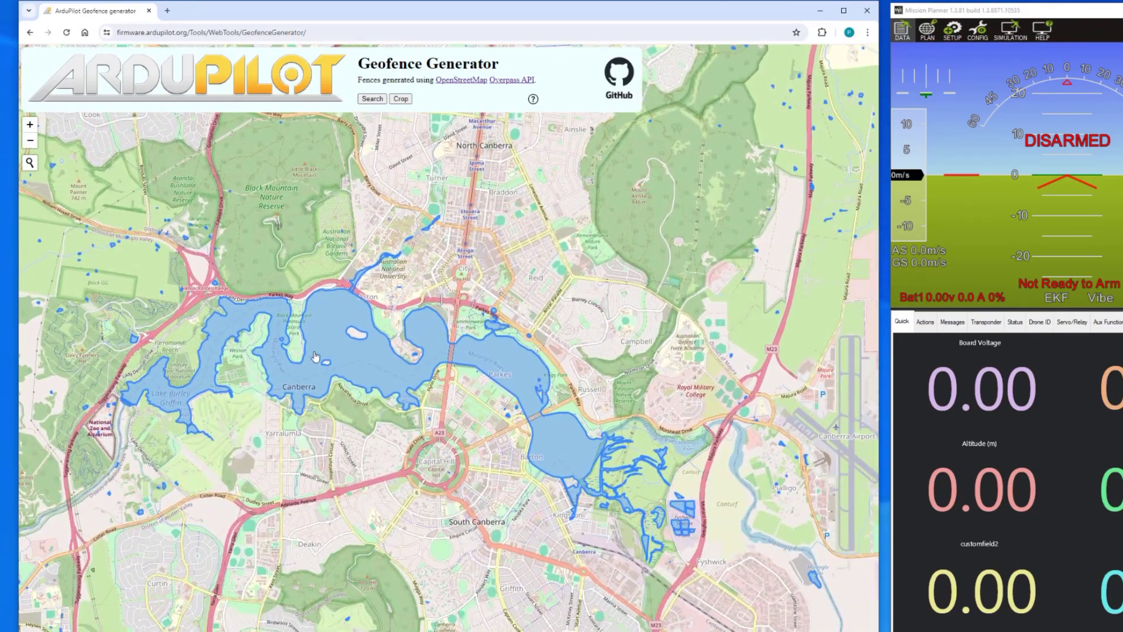
click(378, 359)
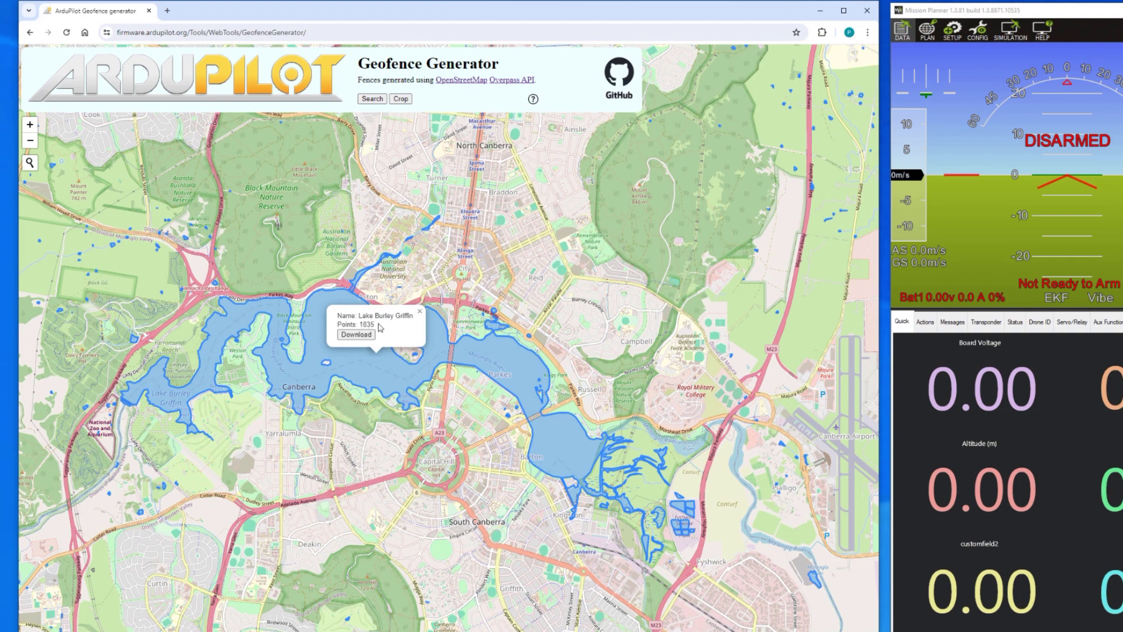
click(357, 335)
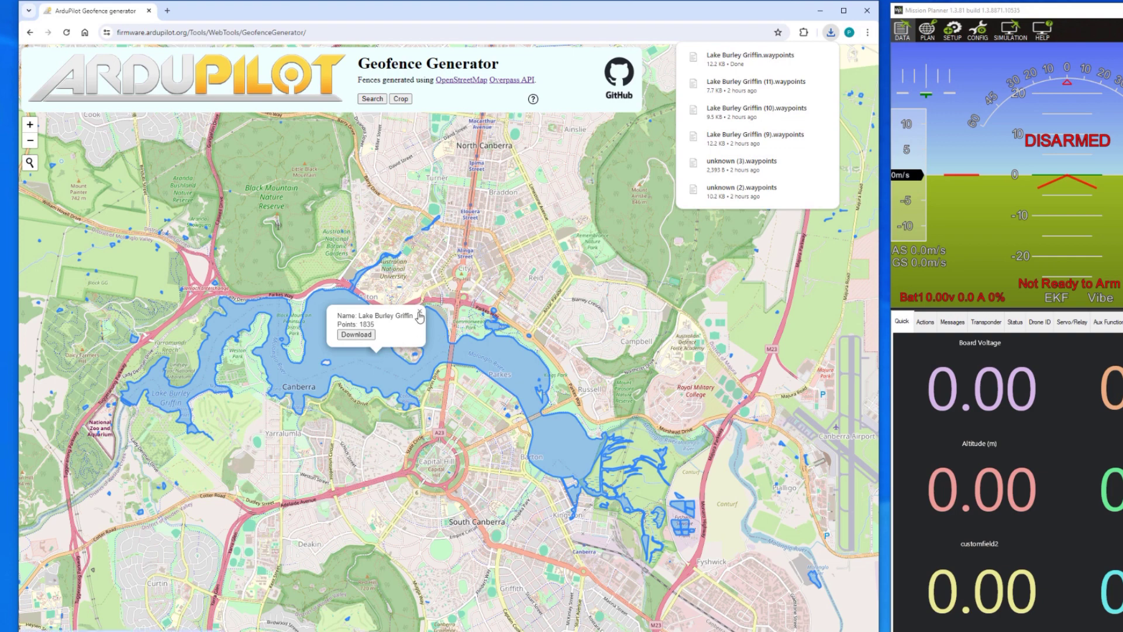
Switch to Mission Planner, set the plan type to FENCE and load the Lake Burley Griffin waypoints file.
drag(1122, 11, 373, 8)
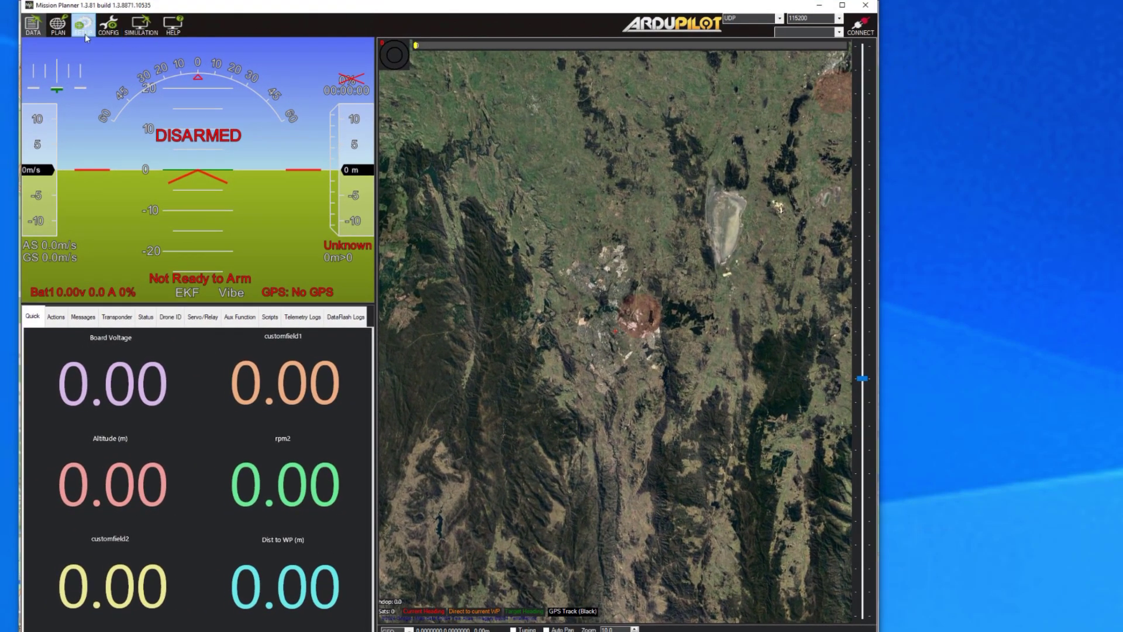
click(58, 25)
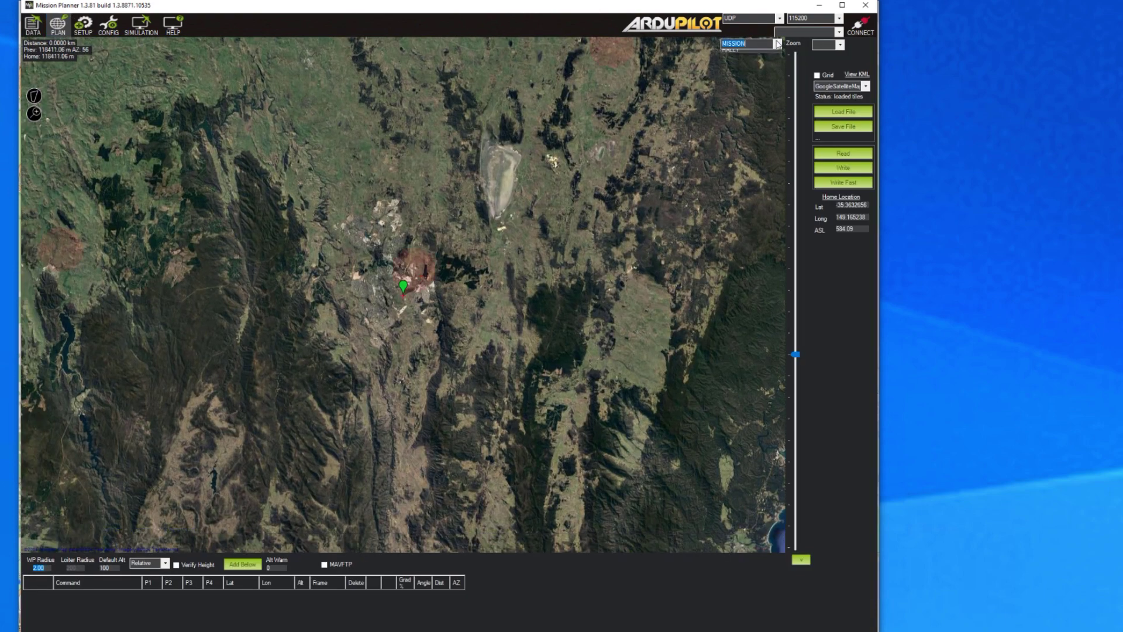
click(778, 44)
click(741, 59)
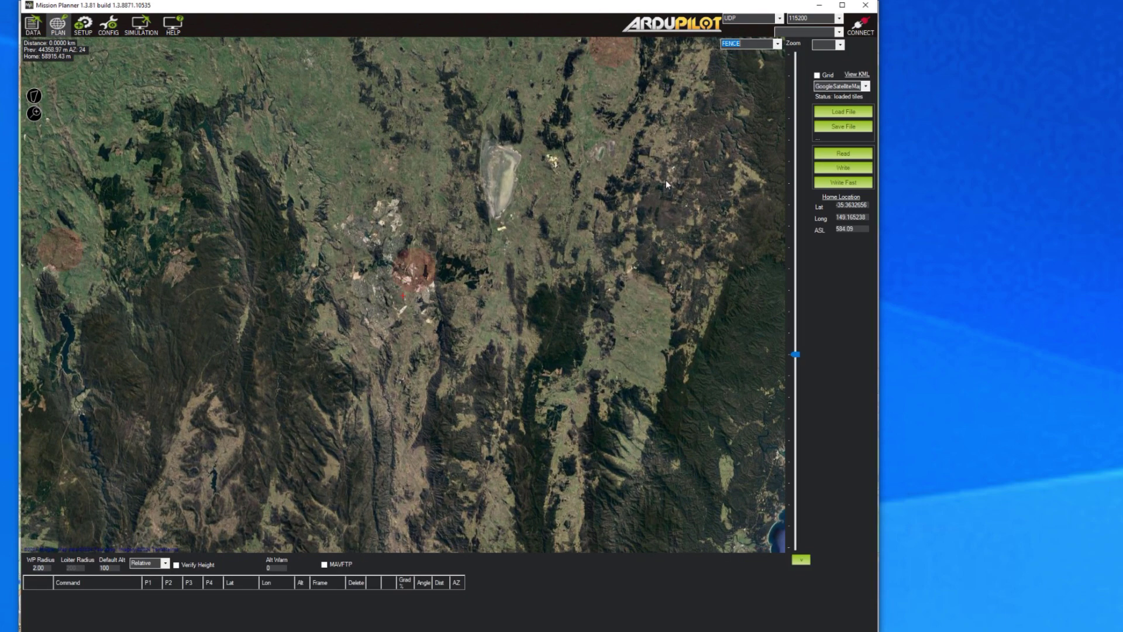
click(843, 112)
double_click(242, 98)
Examine the loaded fence along the western shoreline and the exclusion zones around the small islands.
scroll(390, 293, up, 5)
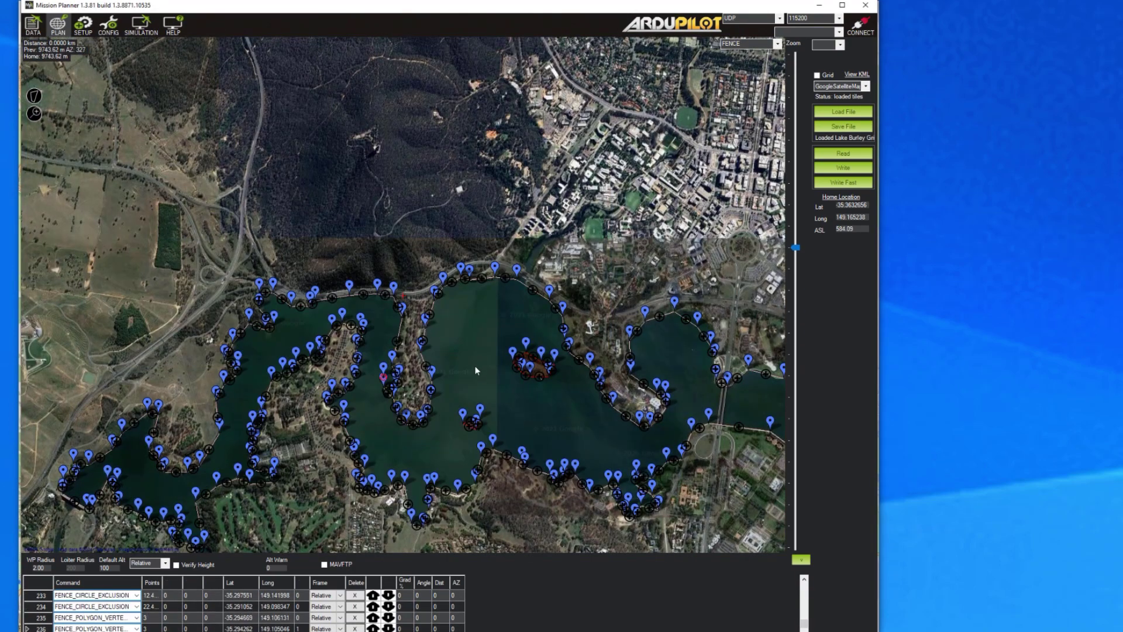
drag(170, 300, 191, 234)
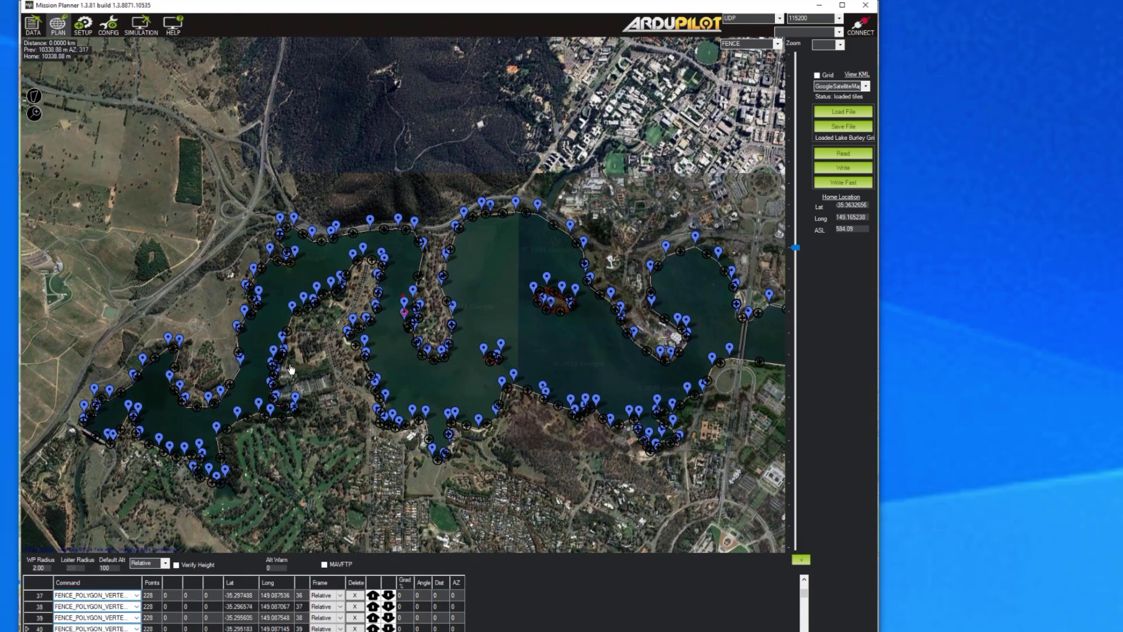
drag(591, 344, 387, 315)
scroll(387, 315, up, 5)
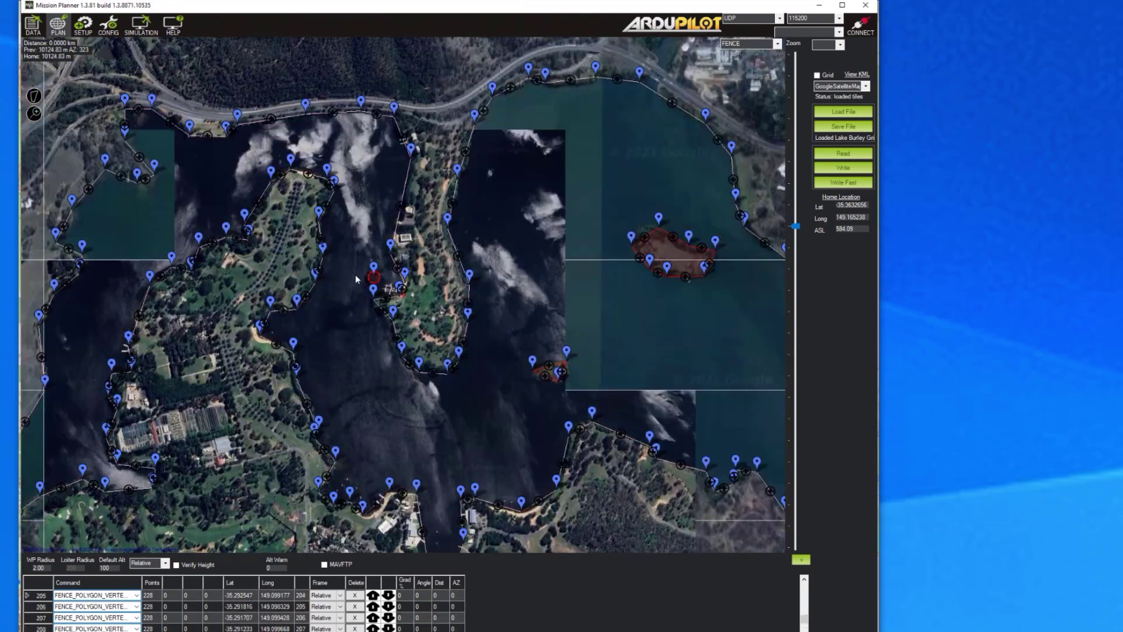
scroll(401, 281, up, 2)
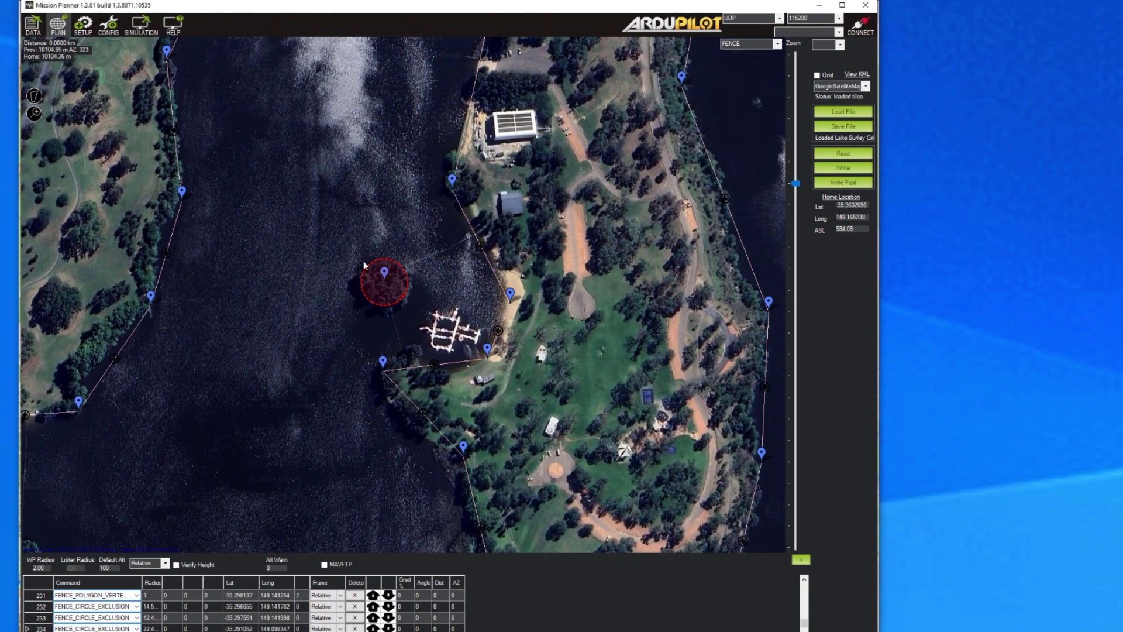
scroll(357, 290, down, 2)
scroll(629, 385, up, 2)
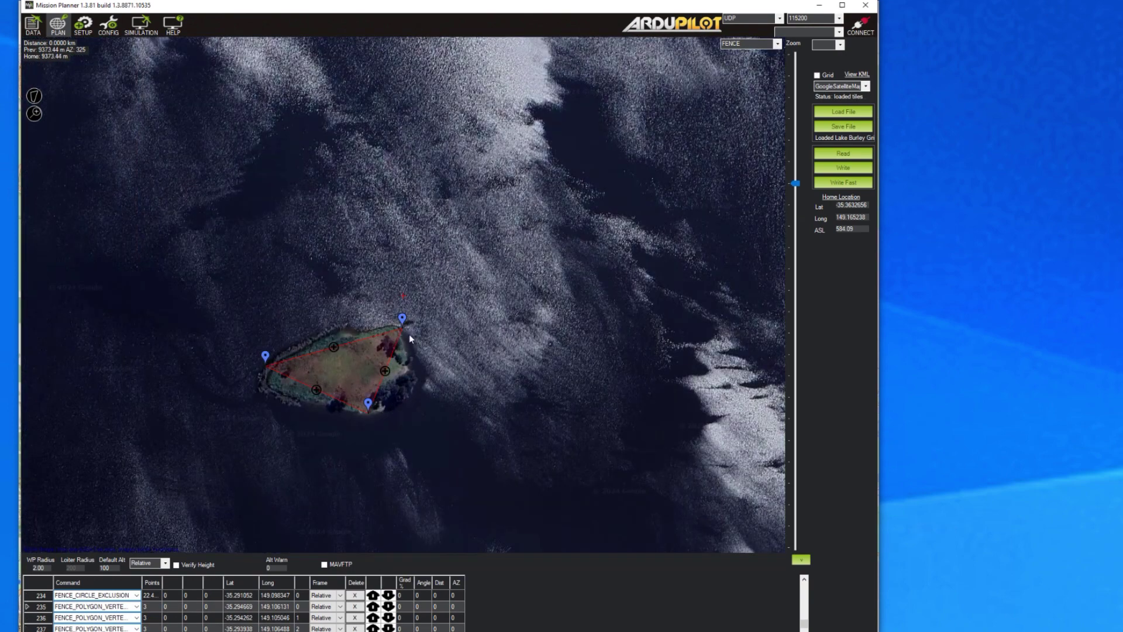
drag(559, 260, 293, 445)
drag(505, 250, 506, 328)
drag(299, 520, 410, 264)
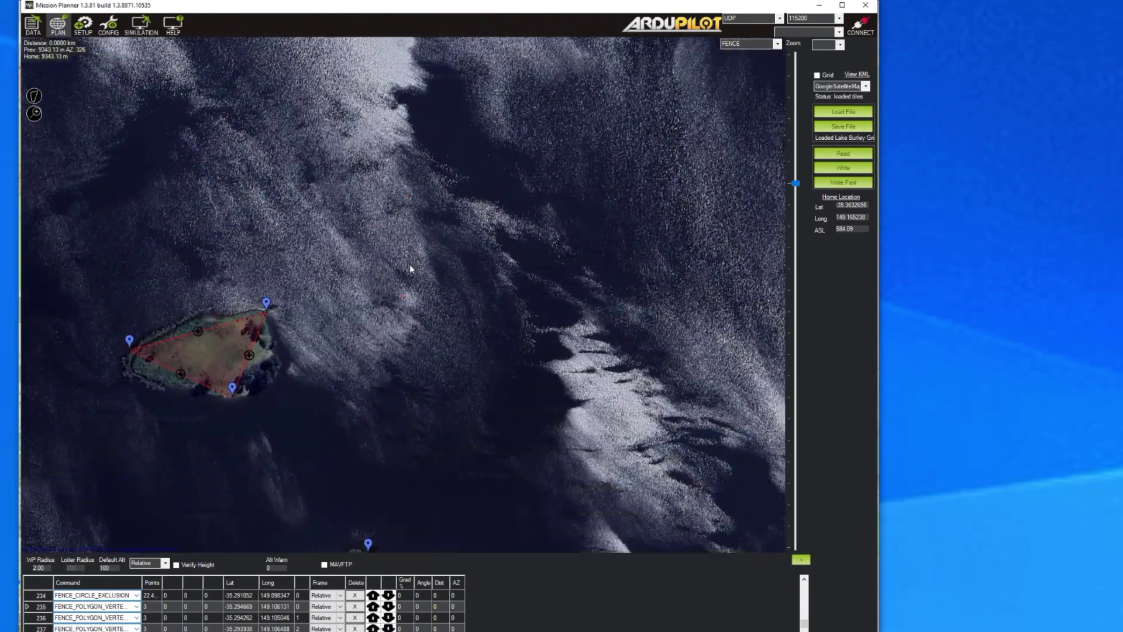
Examine the fence boundary and exclusion zones through the lake's central and eastern basins, past the road bridge.
scroll(409, 265, down, 2)
drag(550, 304, 441, 338)
drag(542, 378, 391, 369)
scroll(473, 223, up, 1)
drag(645, 274, 440, 304)
mouse_move(644, 324)
mouse_down()
mouse_move(403, 285)
mouse_move(601, 332)
mouse_move(394, 220)
mouse_up()
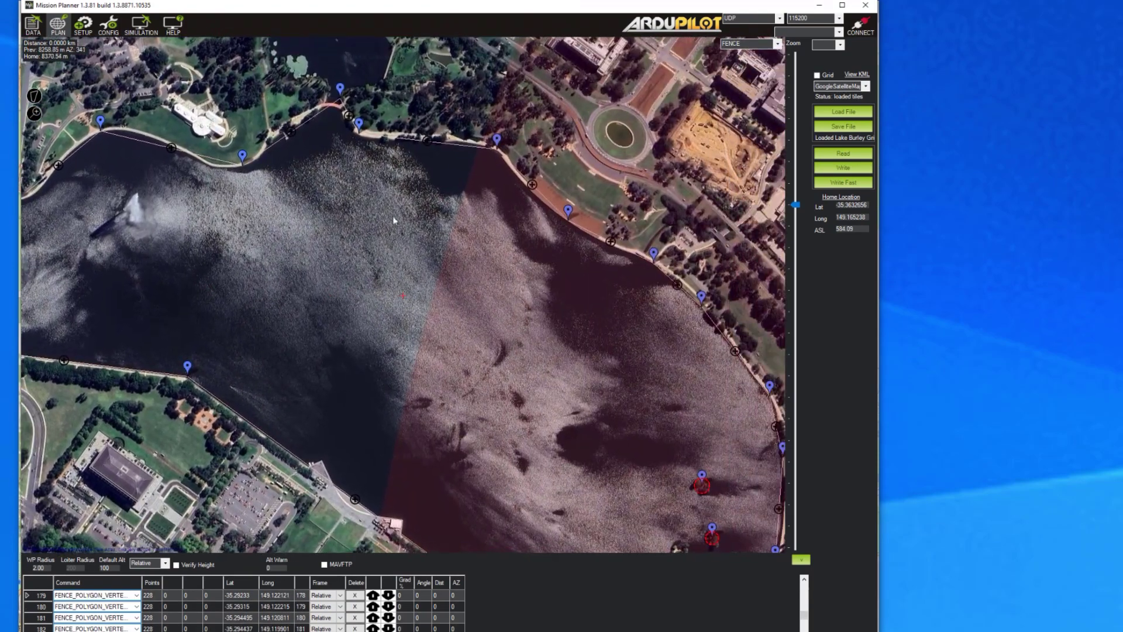
drag(613, 373, 449, 202)
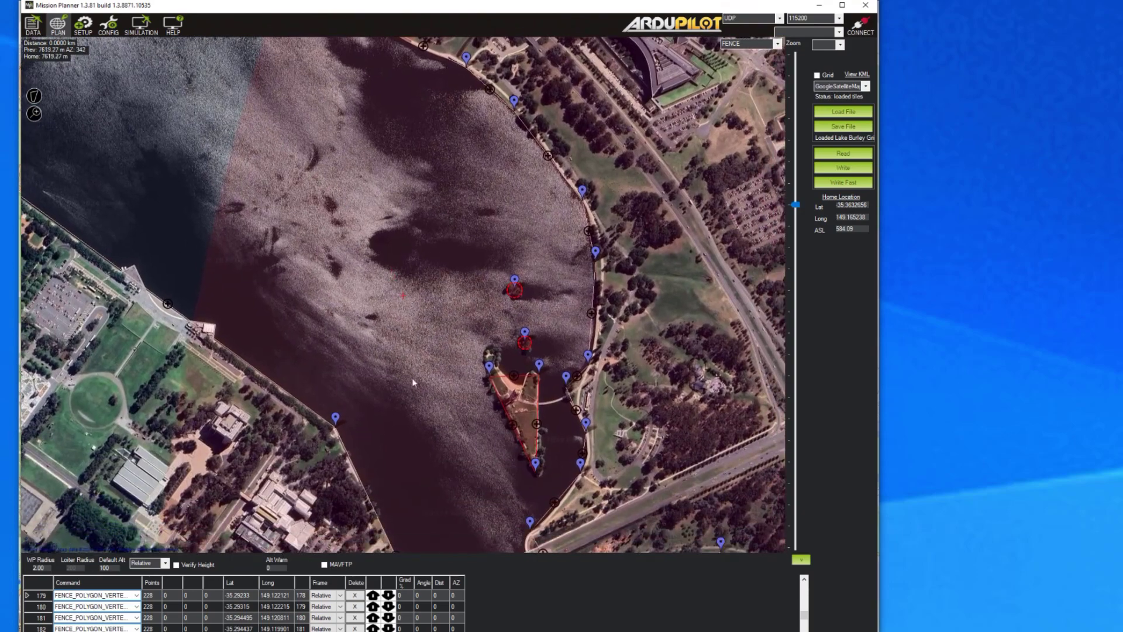
drag(410, 448, 366, 311)
drag(416, 391, 353, 303)
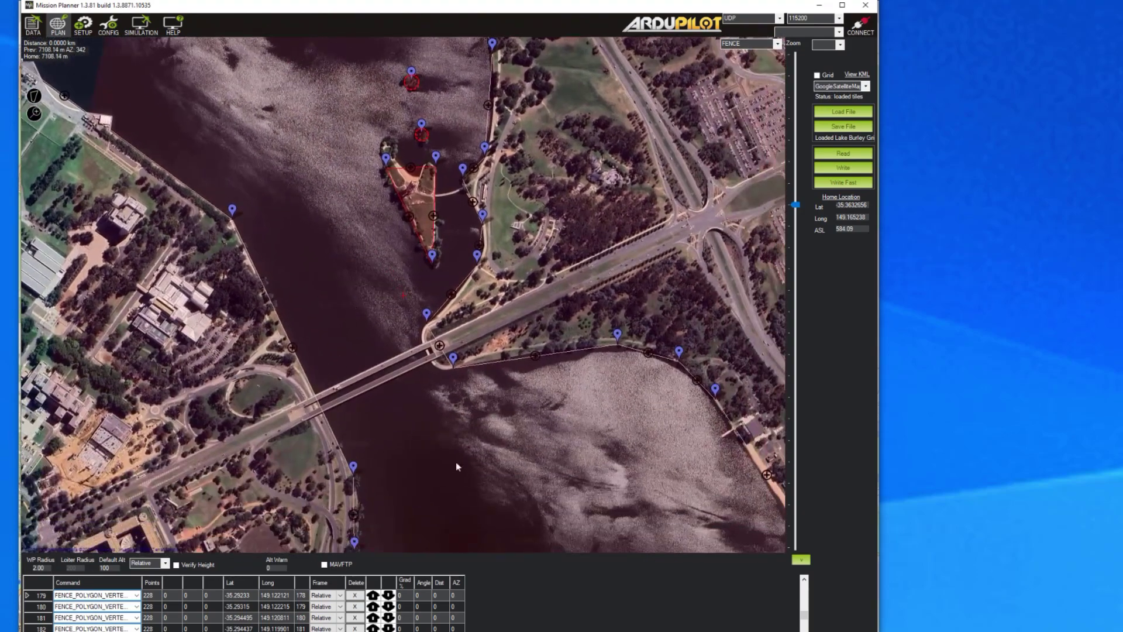
drag(554, 456, 456, 350)
drag(494, 439, 437, 364)
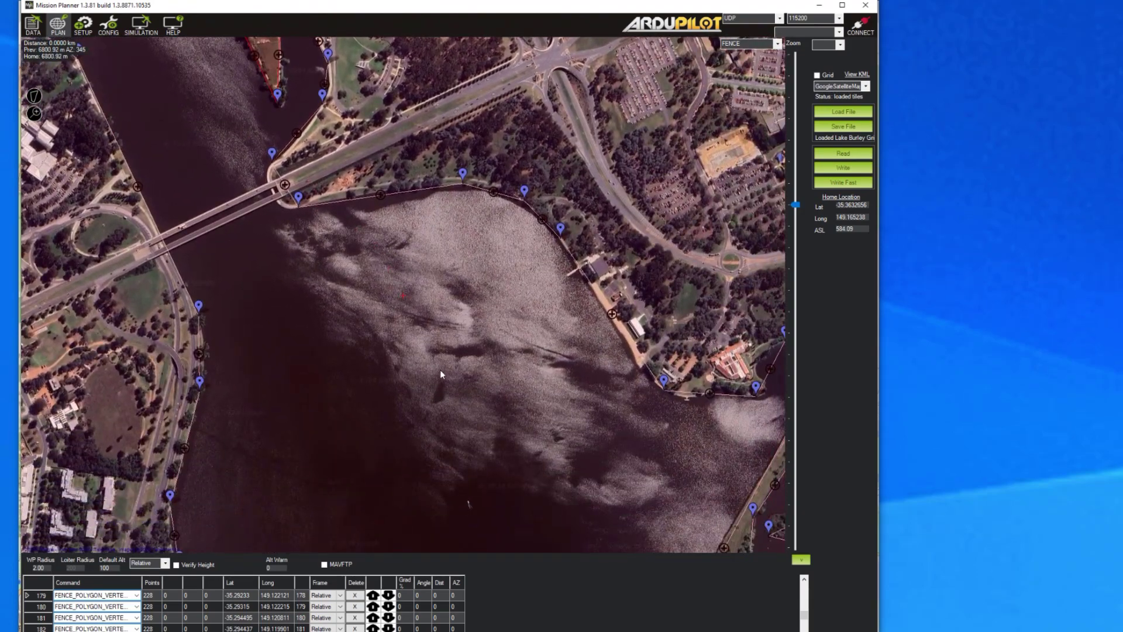
drag(495, 438, 422, 249)
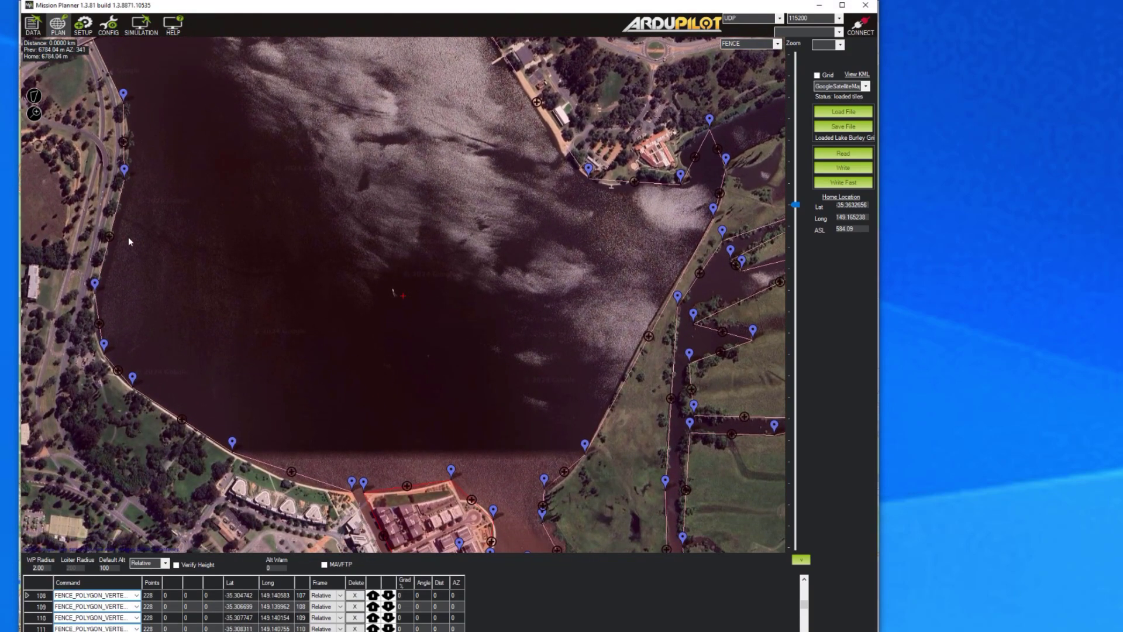
Examine the fence boundary around East Basin and the exclusion zone over the built-up harbour island on its southern shore.
drag(411, 444, 383, 266)
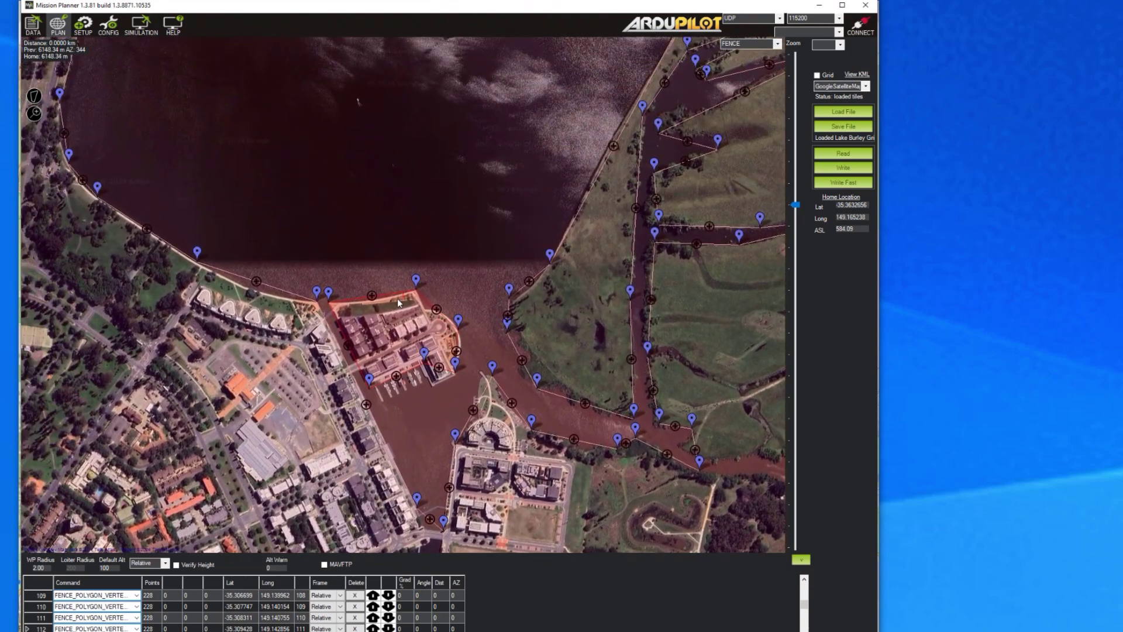
scroll(399, 304, up, 2)
scroll(398, 300, down, 1)
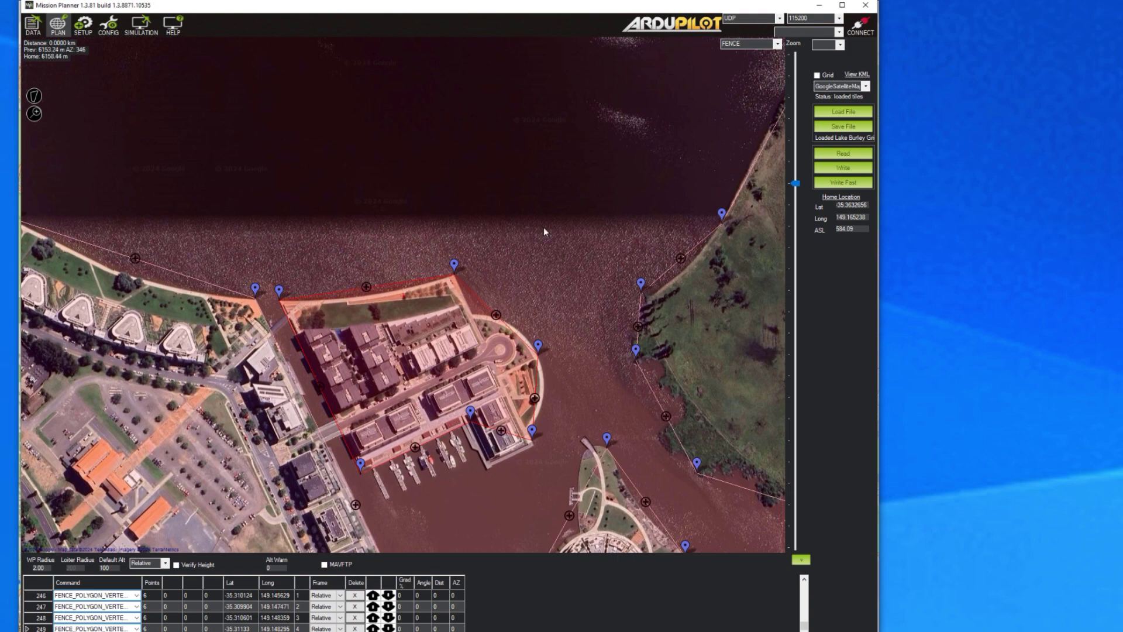
scroll(545, 231, down, 2)
drag(572, 222, 558, 276)
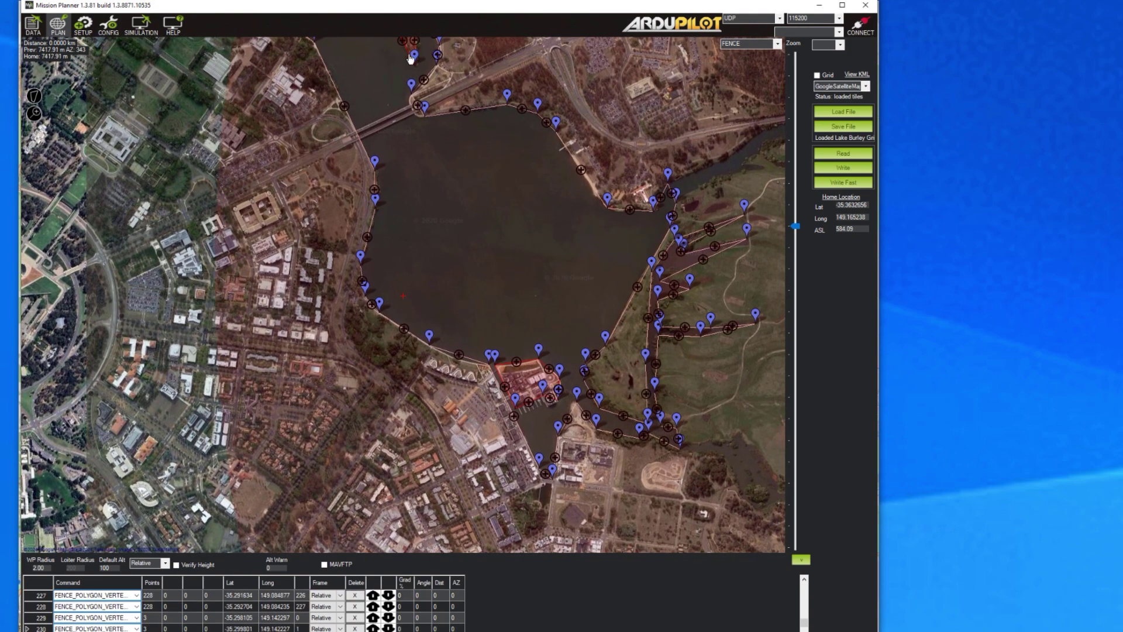
Move Mission Planner aside, switch to the Geofence Generator in the browser and show the crop boundary.
drag(333, 8, 1112, 41)
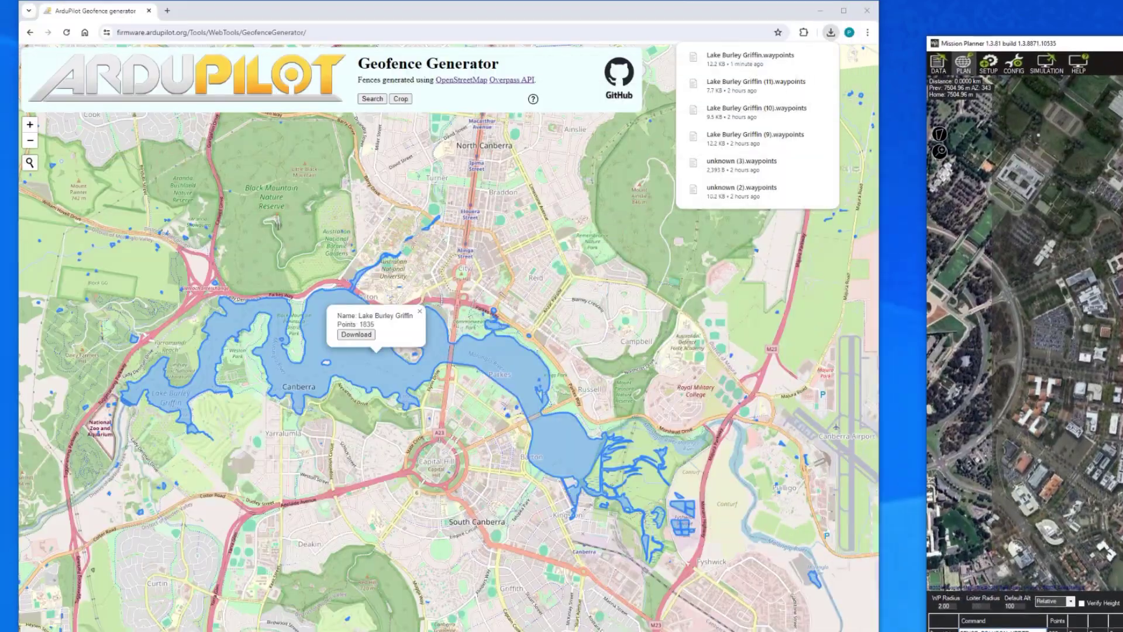
click(447, 102)
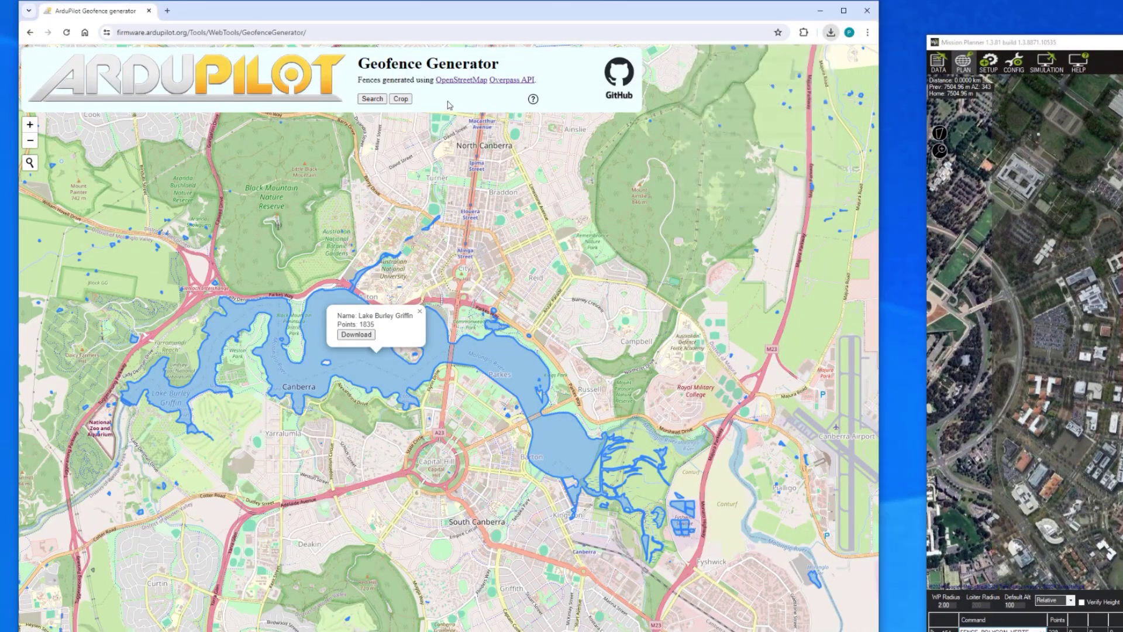
click(400, 99)
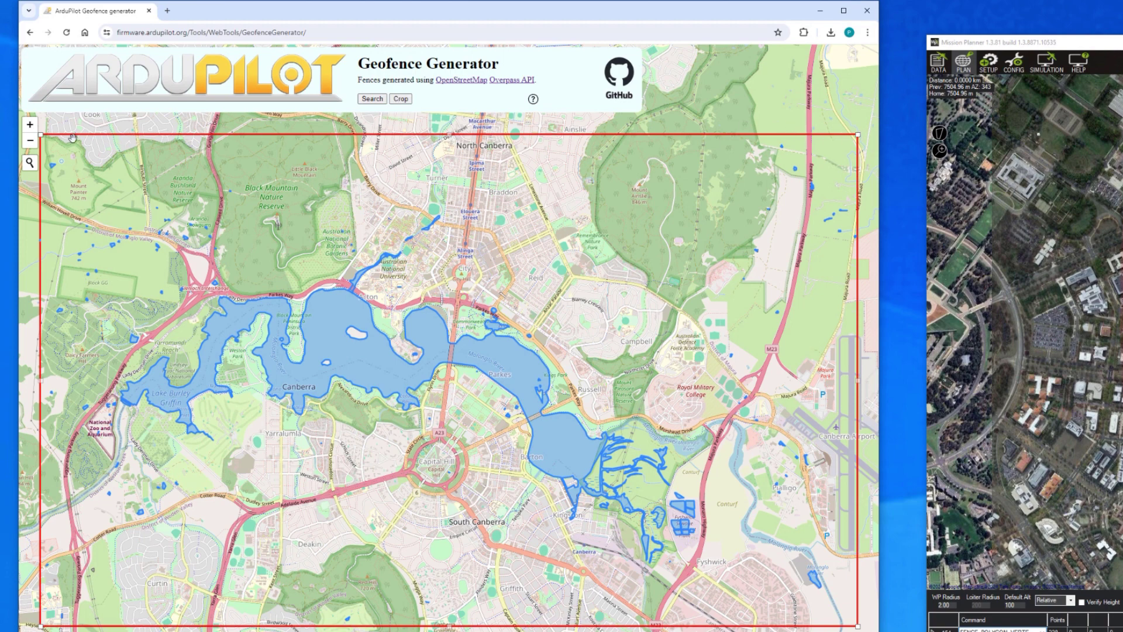
Move the crop boundary's corners to enclose only East Basin and the channels east of it.
drag(41, 140, 507, 472)
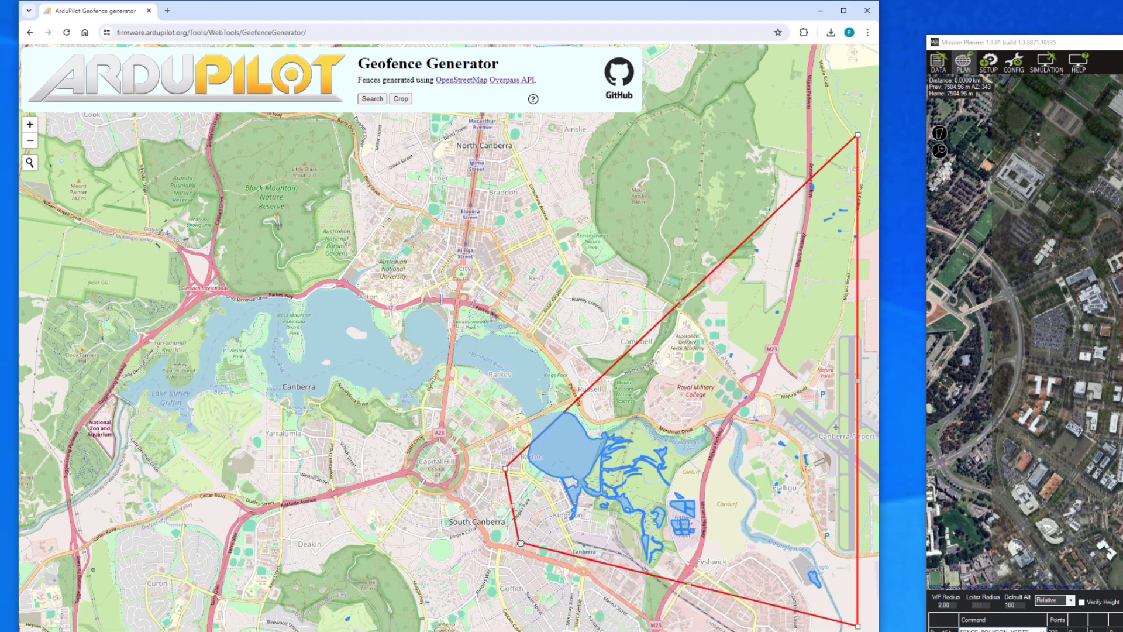
drag(860, 627, 535, 454)
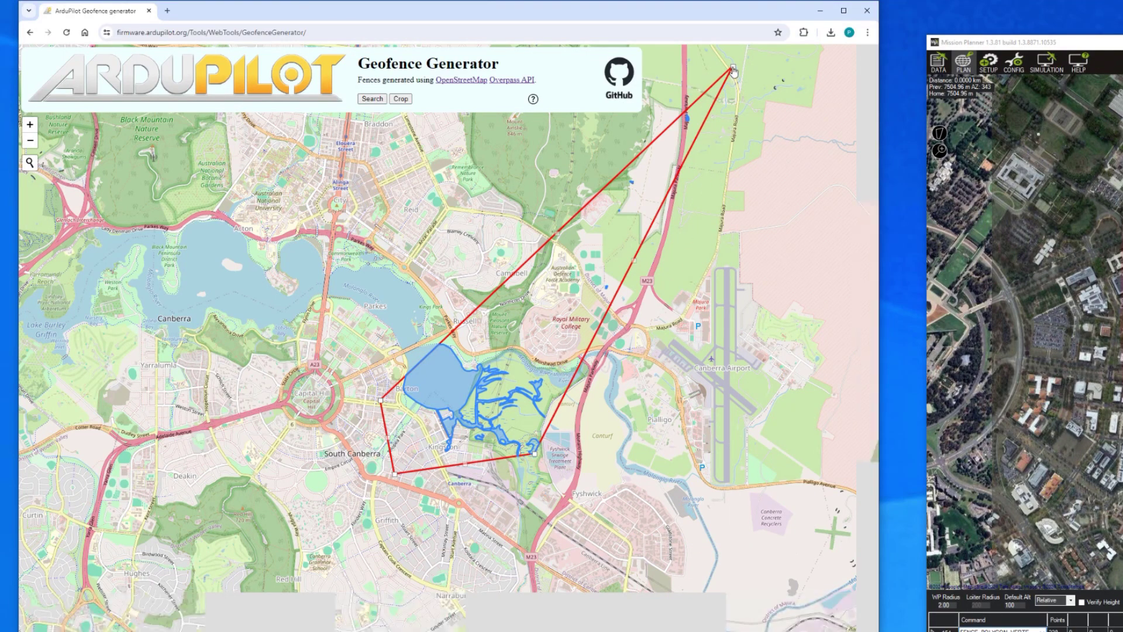
drag(733, 66, 496, 345)
scroll(440, 377, up, 2)
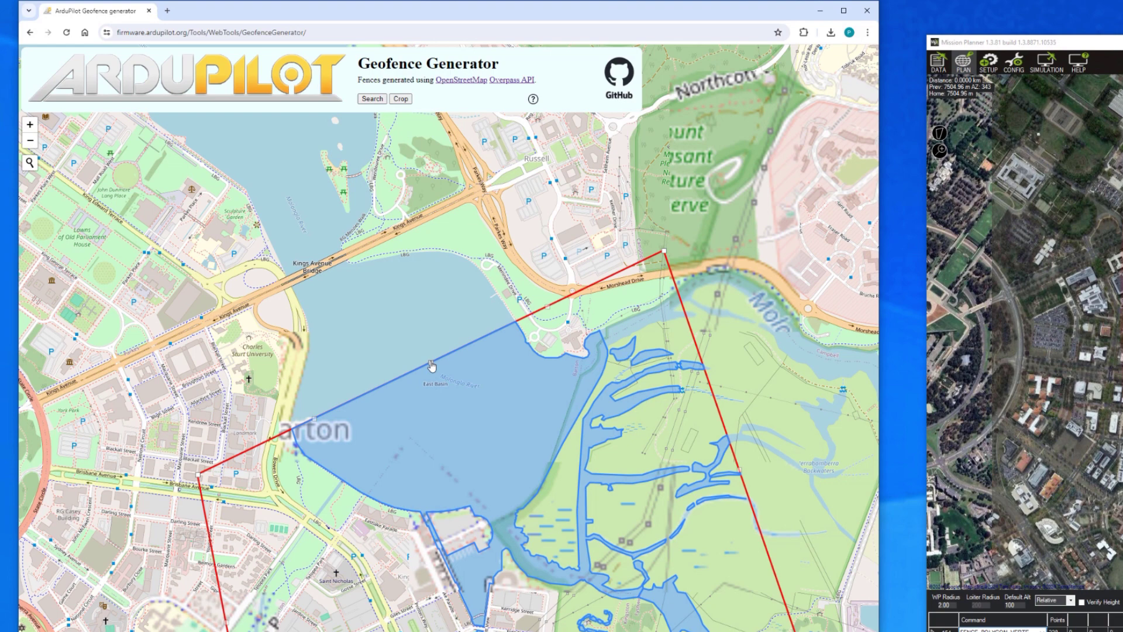
Add vertices along the crop boundary's northern edge, shaping a bent line across East Basin south of Kings Avenue Bridge.
drag(431, 363, 308, 373)
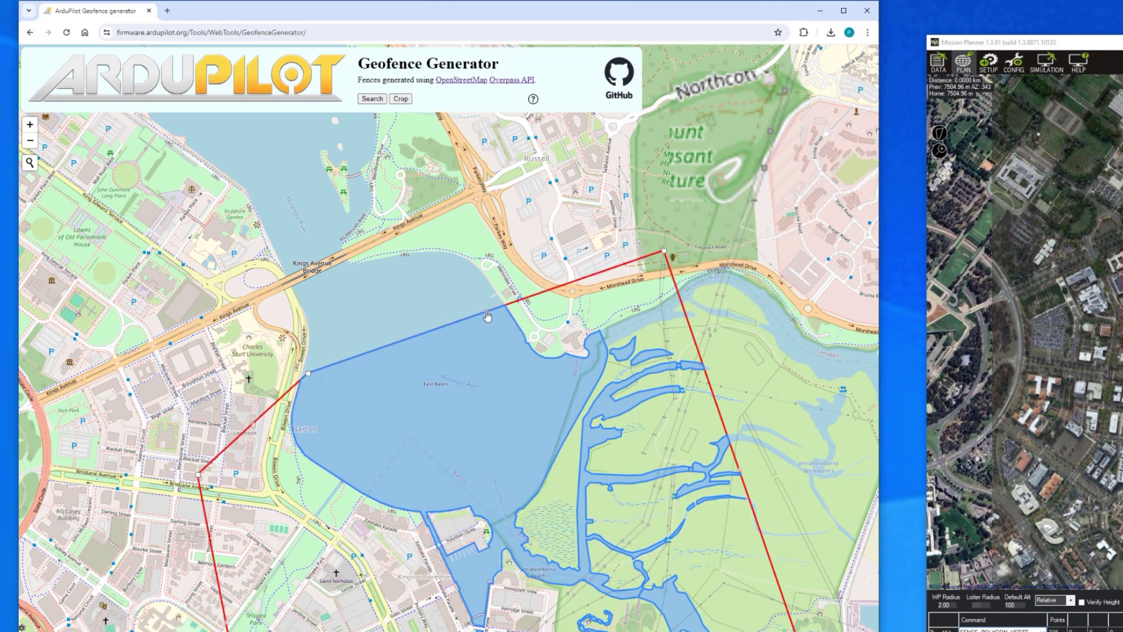
drag(487, 316, 346, 320)
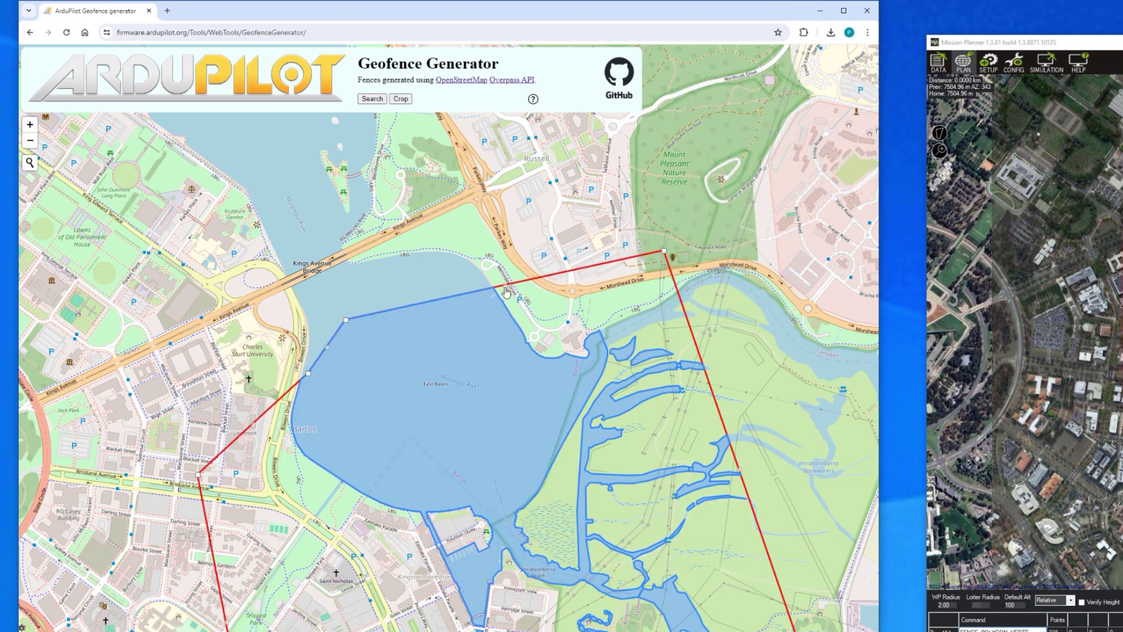
drag(506, 286, 429, 352)
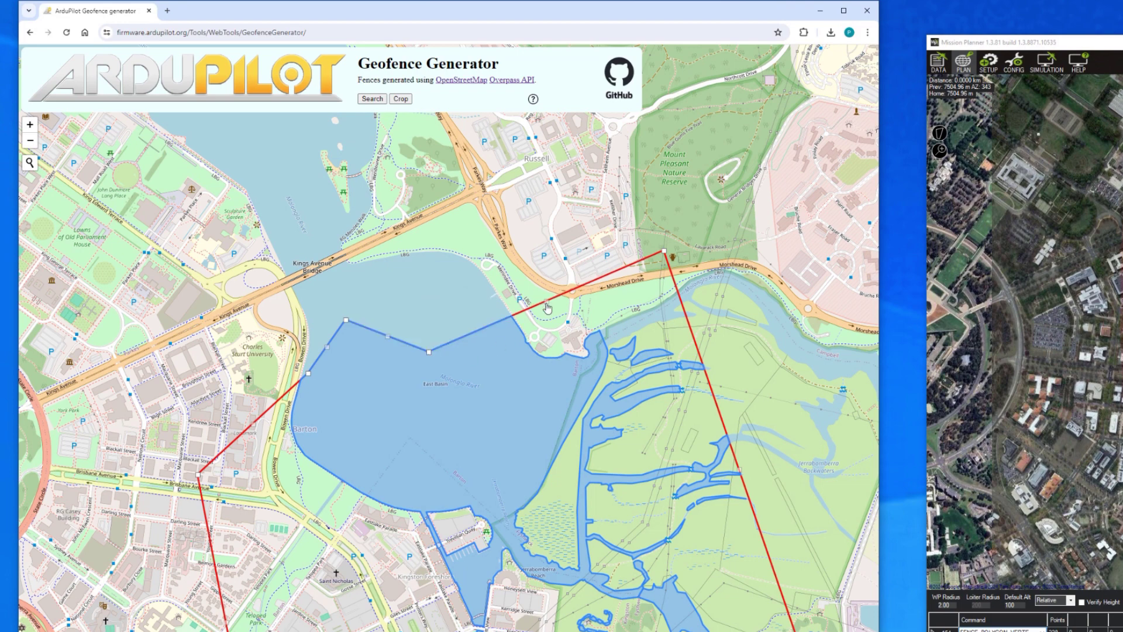
drag(545, 303, 493, 371)
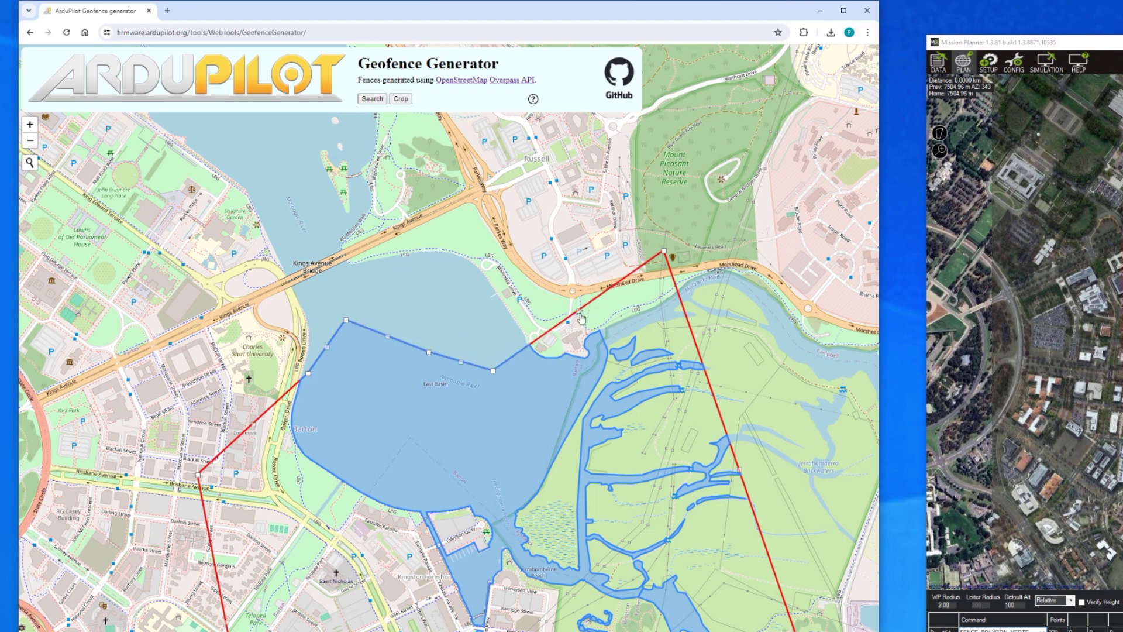
drag(581, 318, 498, 308)
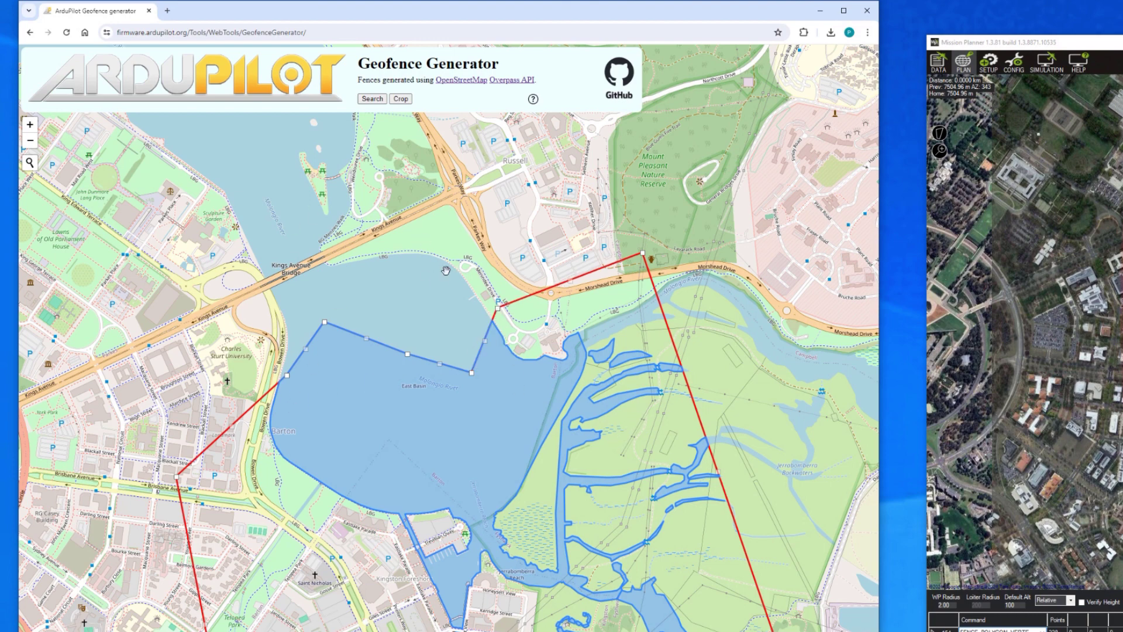
Select the cropped Lake Burley Griffin fence and download it as a waypoints file.
drag(445, 270, 369, 153)
click(354, 290)
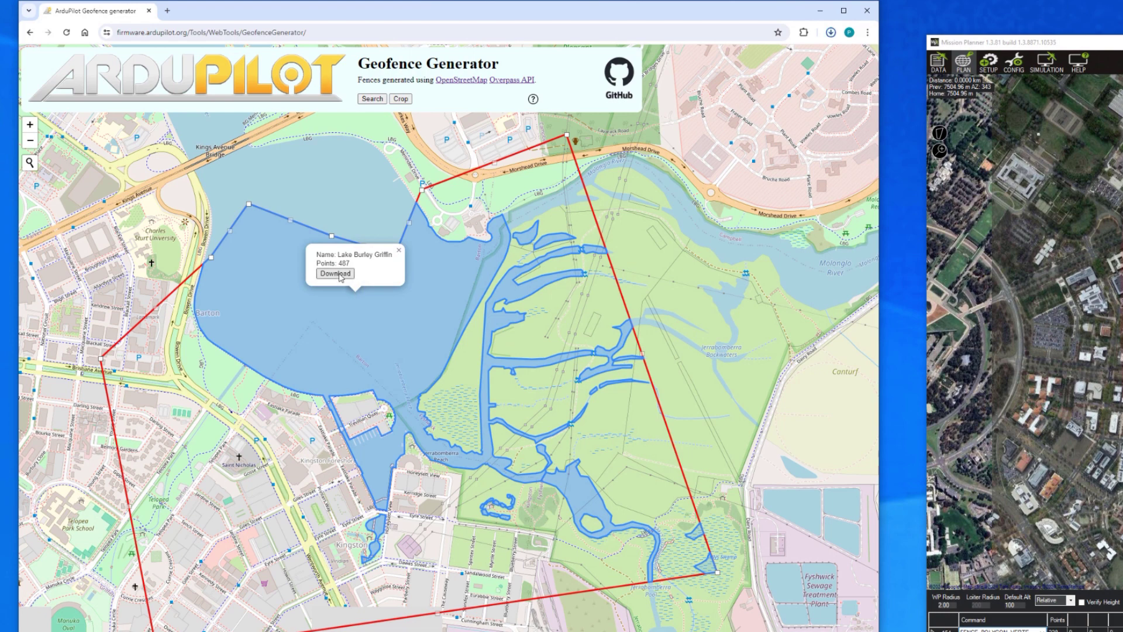
click(341, 275)
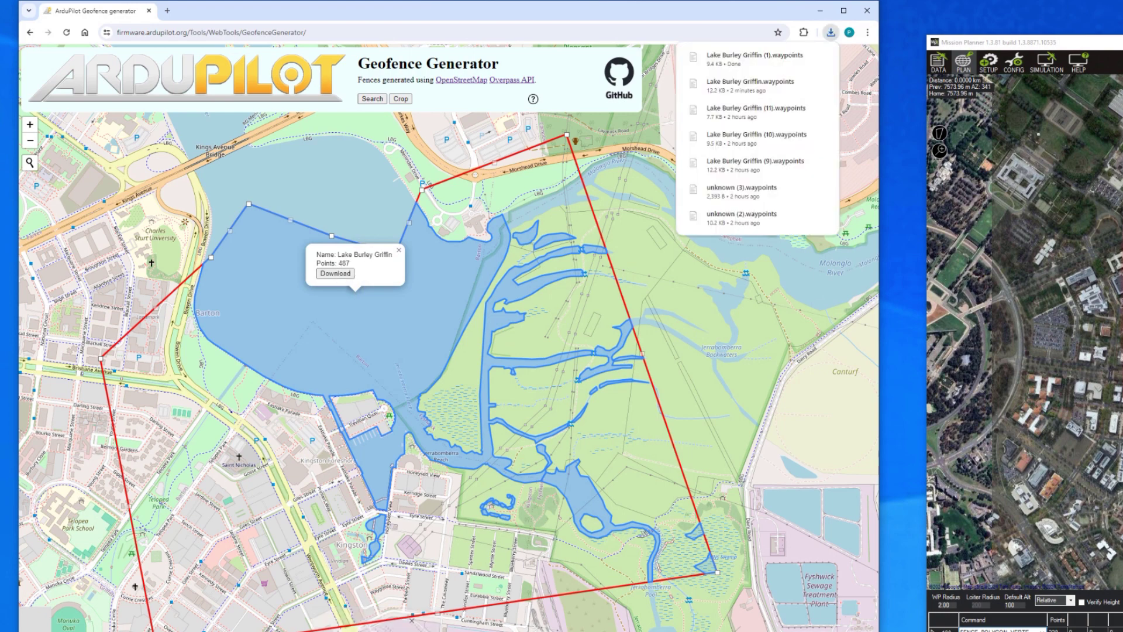
Bring Mission Planner back into view and load the newly downloaded Lake Burley Griffin waypoints file.
drag(1120, 43, 358, 8)
click(829, 110)
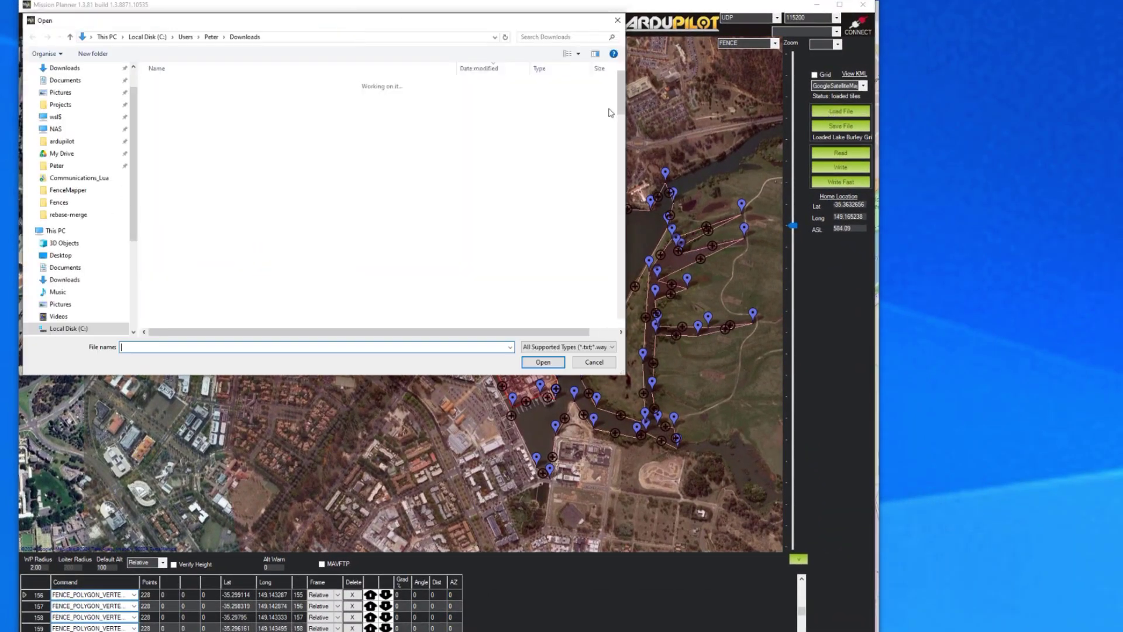
double_click(280, 99)
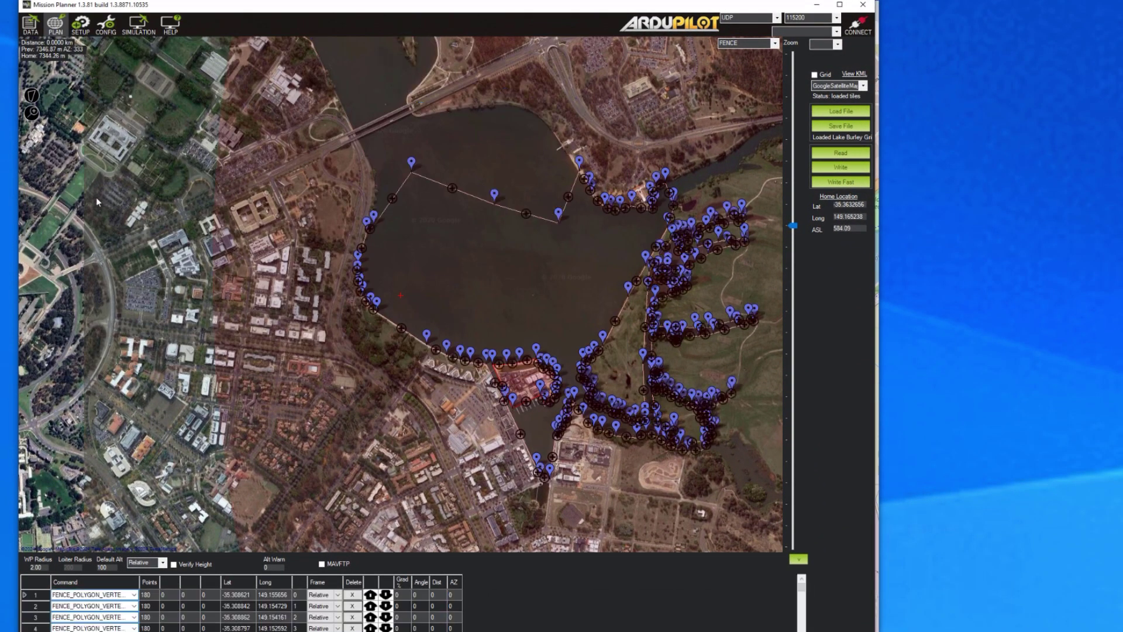
Examine the cropped fence along East Basin's eastern shoreline, from the river mouth to the harbour exclusion zone and southern channels.
drag(559, 264, 263, 214)
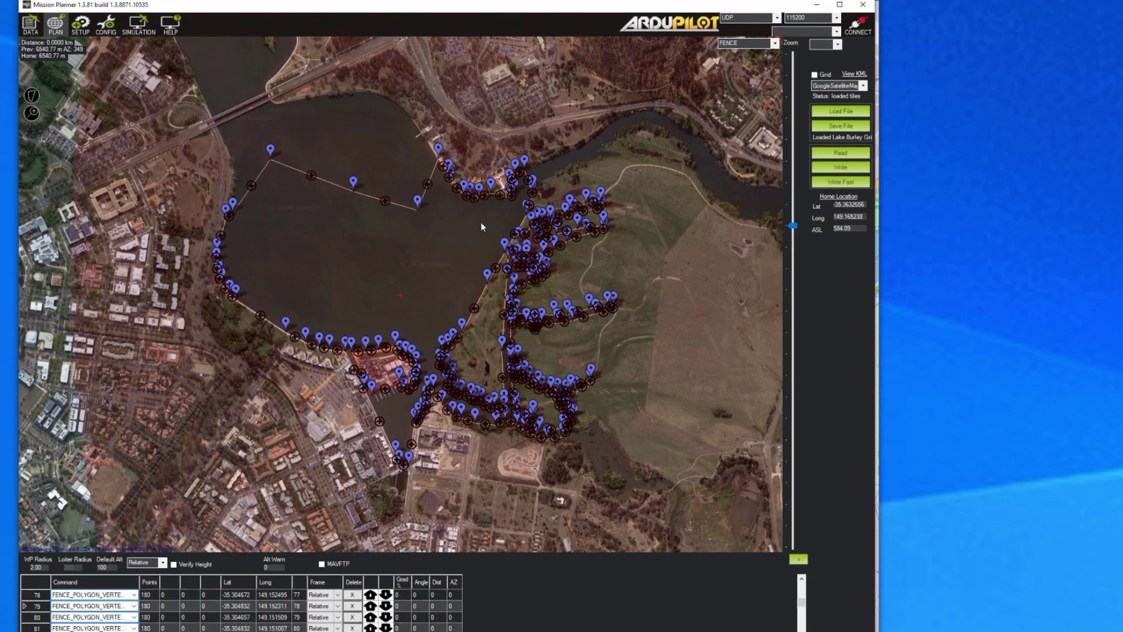
scroll(481, 226, up, 3)
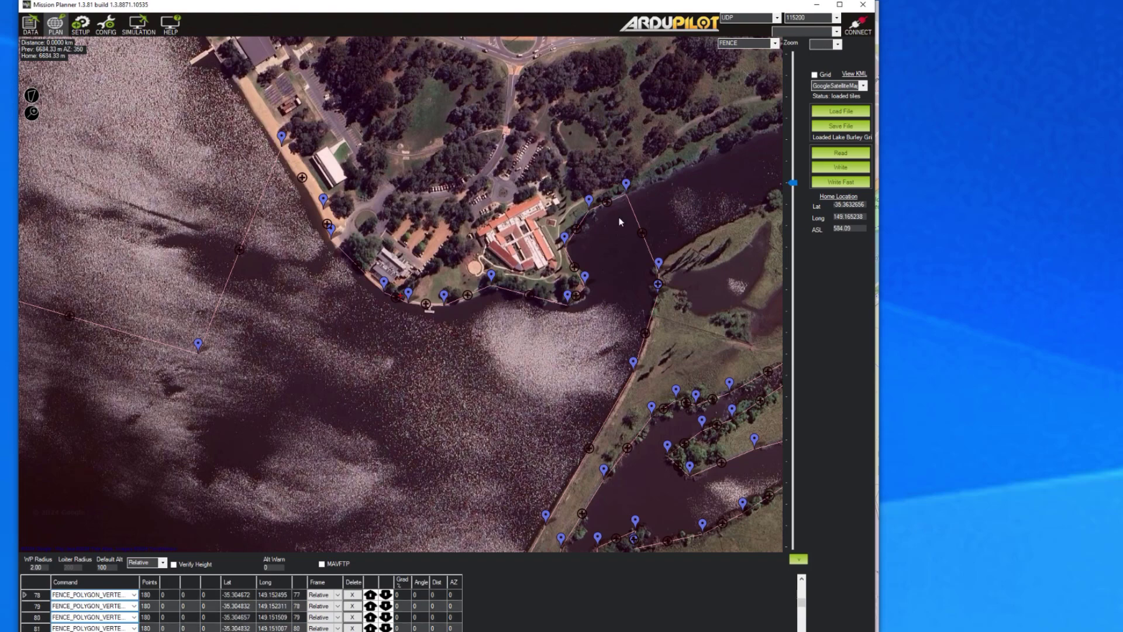
drag(516, 395, 461, 236)
drag(404, 386, 550, 178)
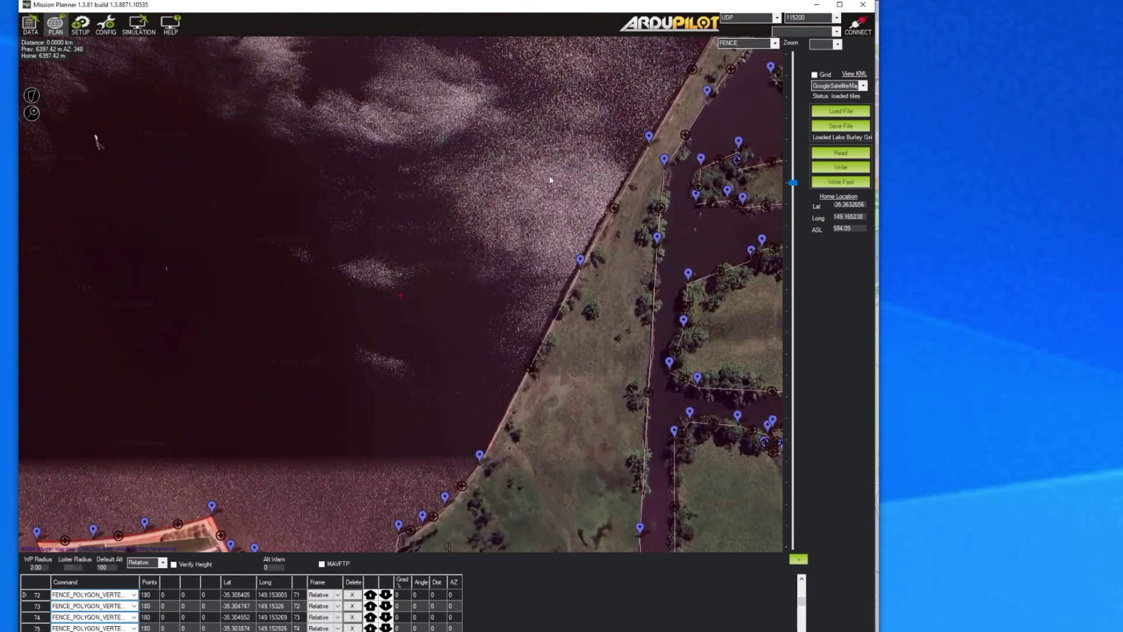
drag(407, 359, 514, 232)
drag(468, 266, 526, 125)
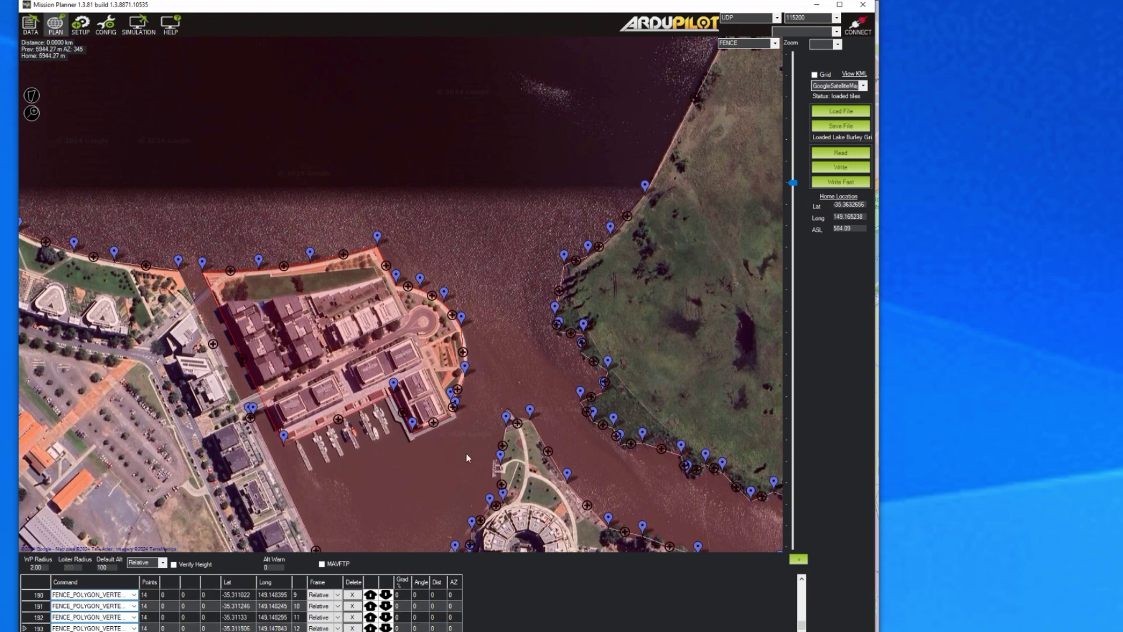
drag(468, 457, 233, 345)
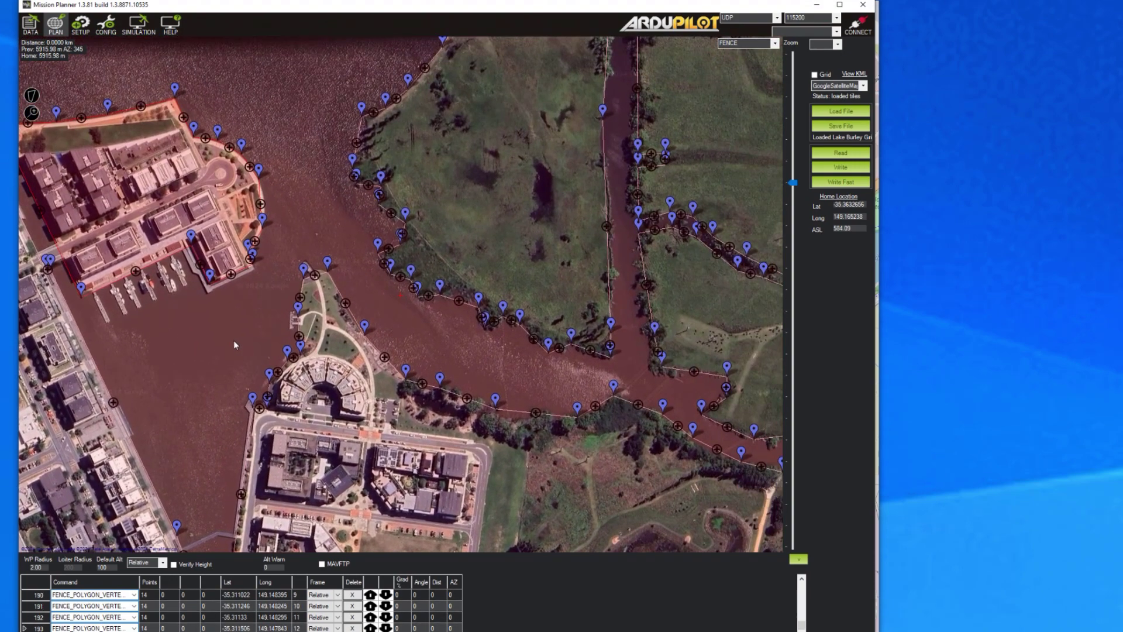
drag(56, 109, 208, 306)
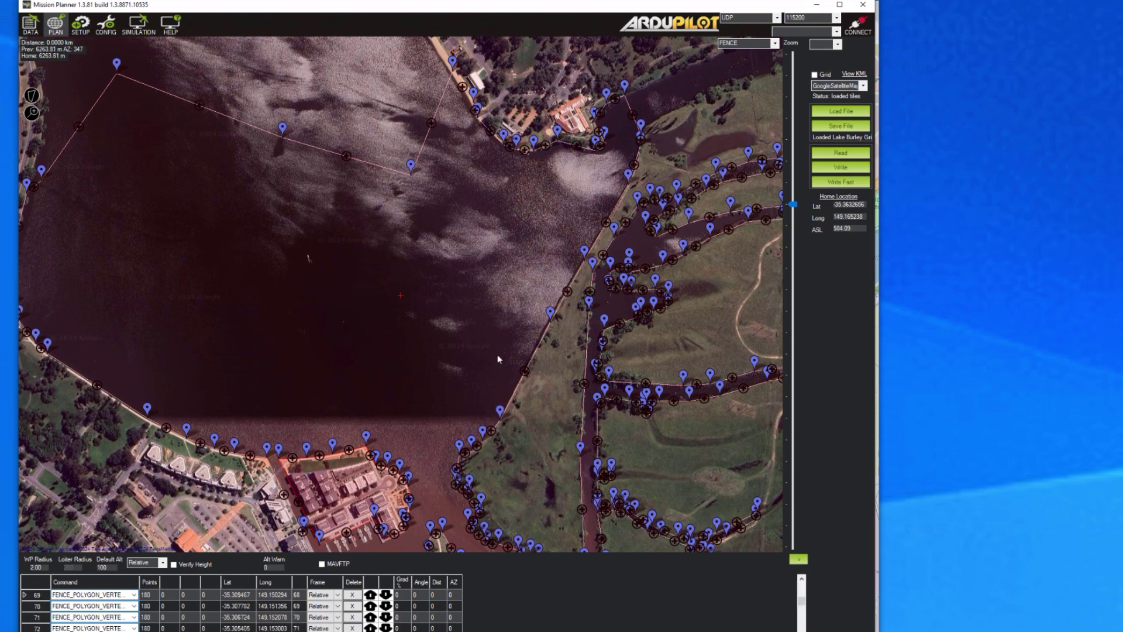
Examine the cropped edge across the open water, the western shoreline and the overall outline of the fence.
drag(457, 273, 441, 407)
drag(239, 283, 362, 247)
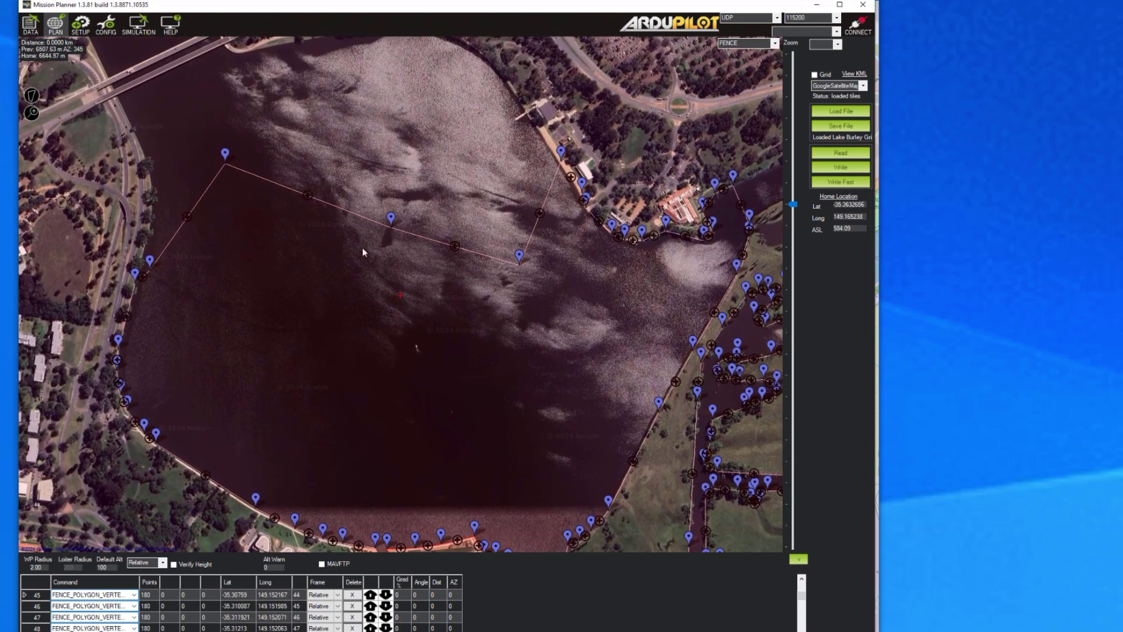
scroll(481, 333, down, 2)
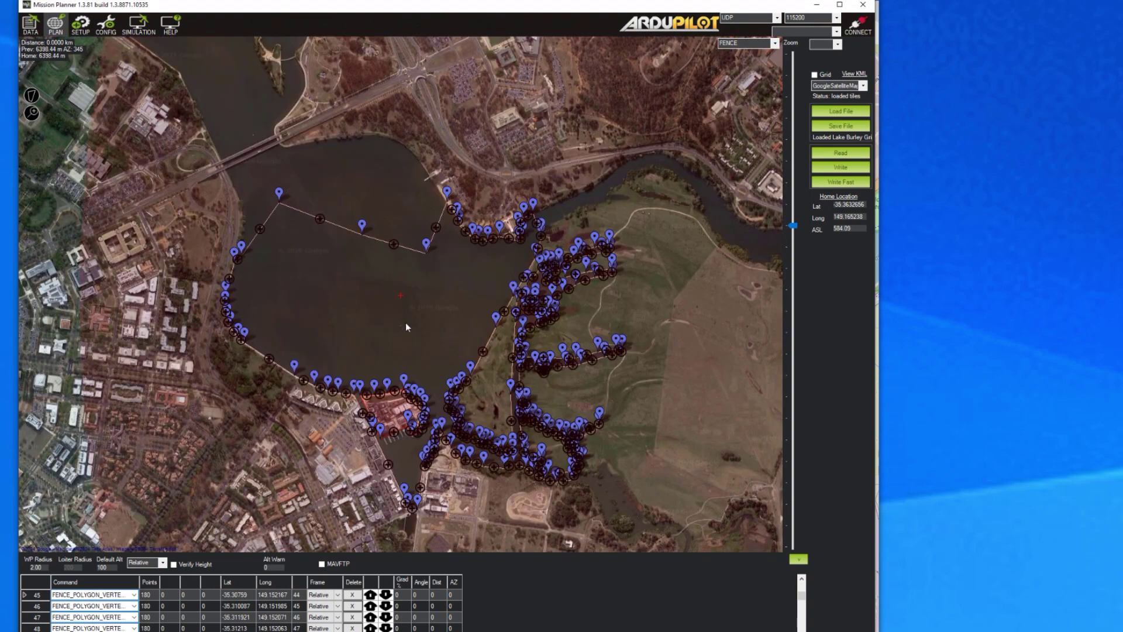
drag(408, 326, 389, 289)
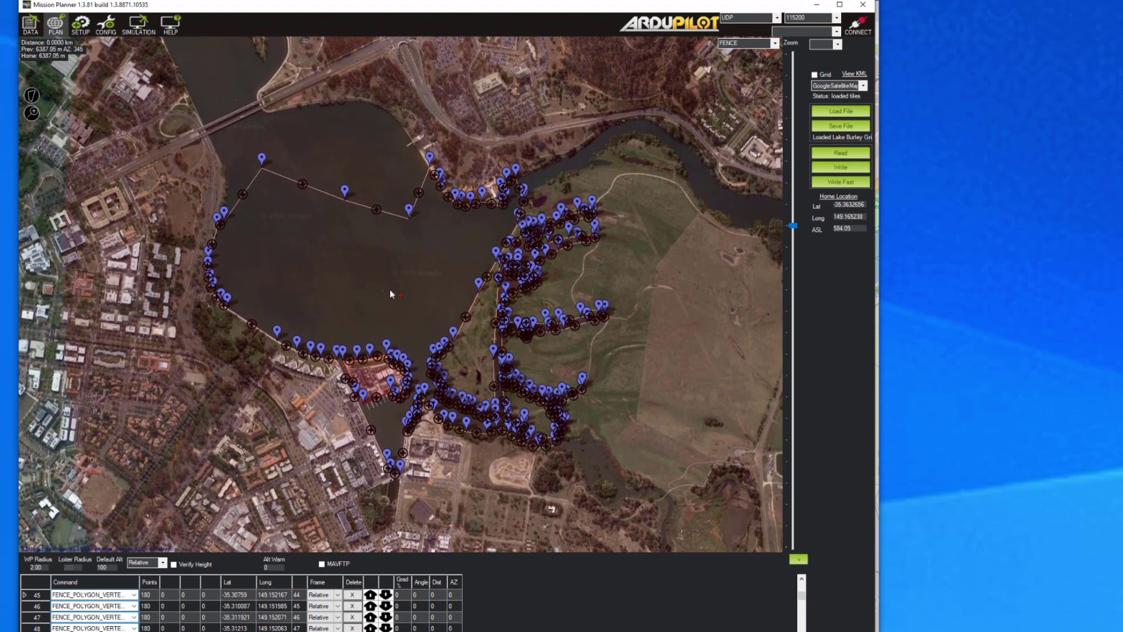
scroll(397, 339, up, 2)
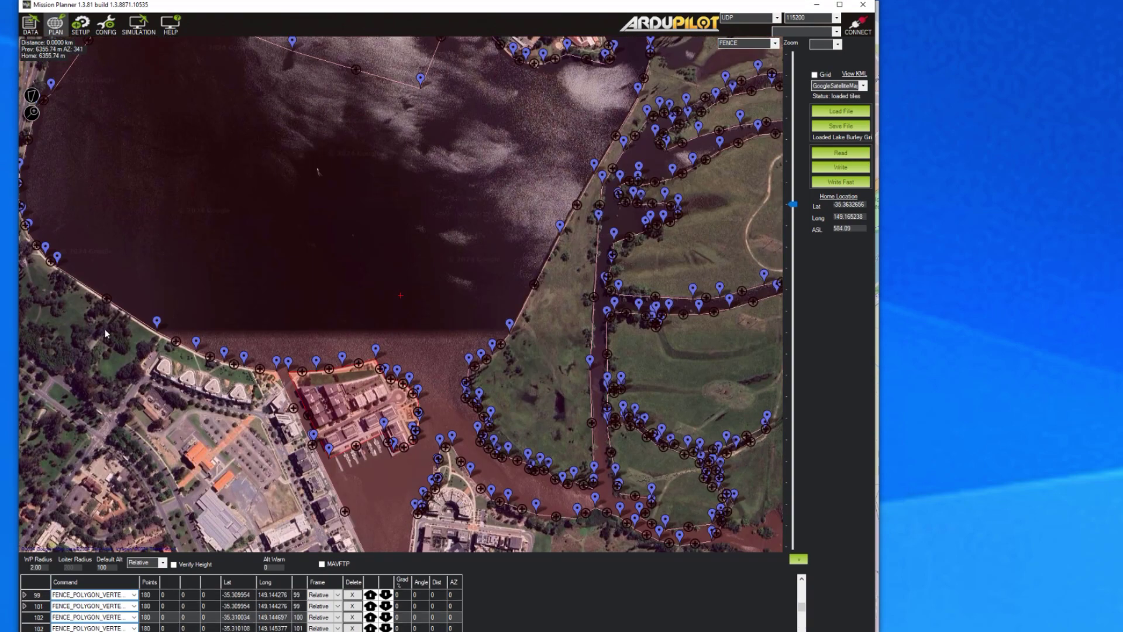
drag(165, 134, 255, 203)
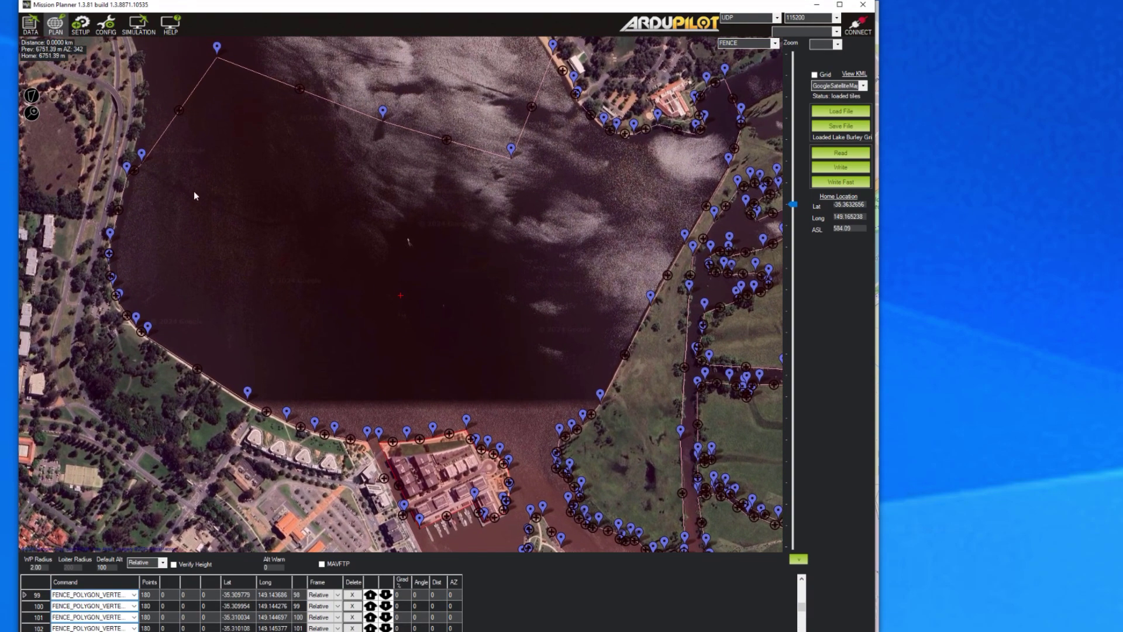
drag(597, 209, 495, 145)
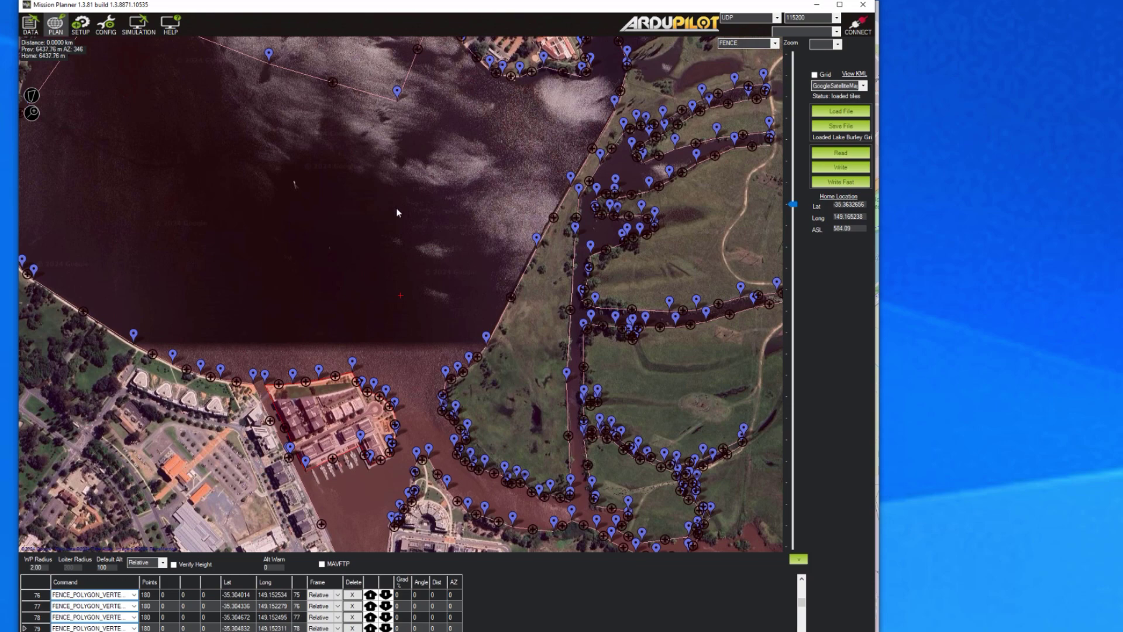
drag(396, 213, 502, 280)
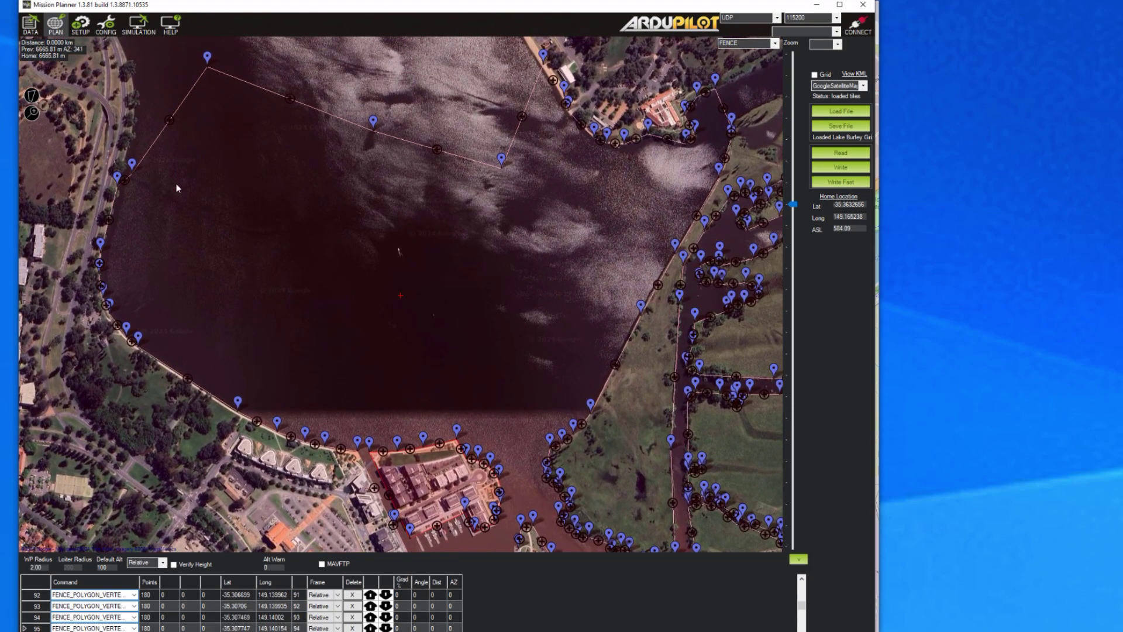
scroll(574, 301, down, 2)
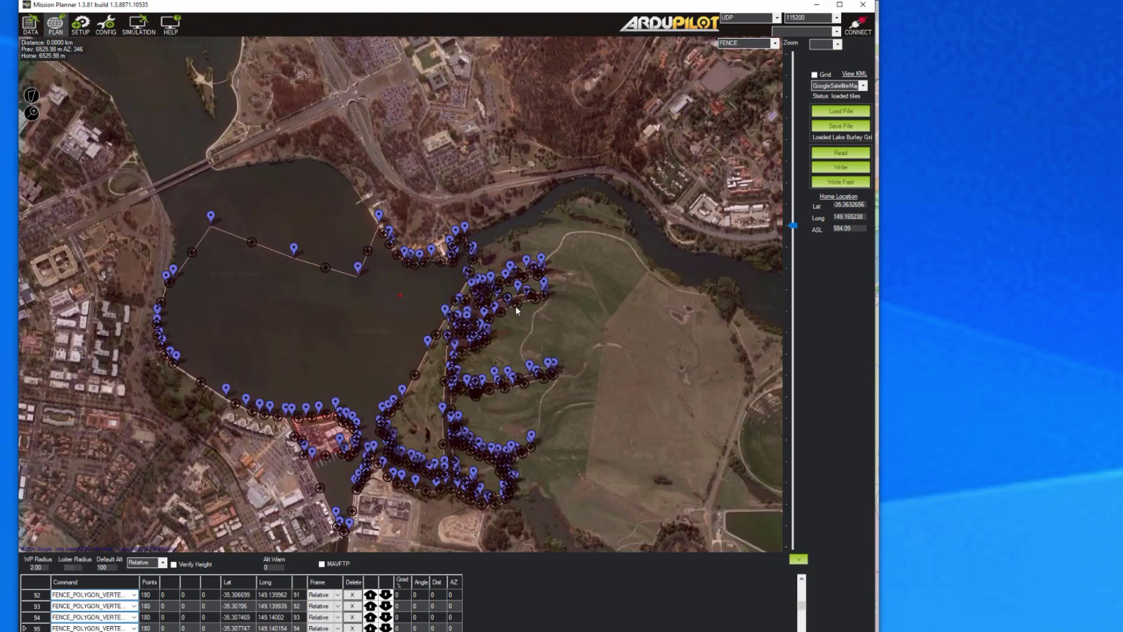
Insert a fence vertex midway along the straight southwestern shoreline segment and move it inland onto the parkland.
drag(342, 302, 429, 210)
scroll(338, 338, up, 1)
scroll(254, 339, up, 1)
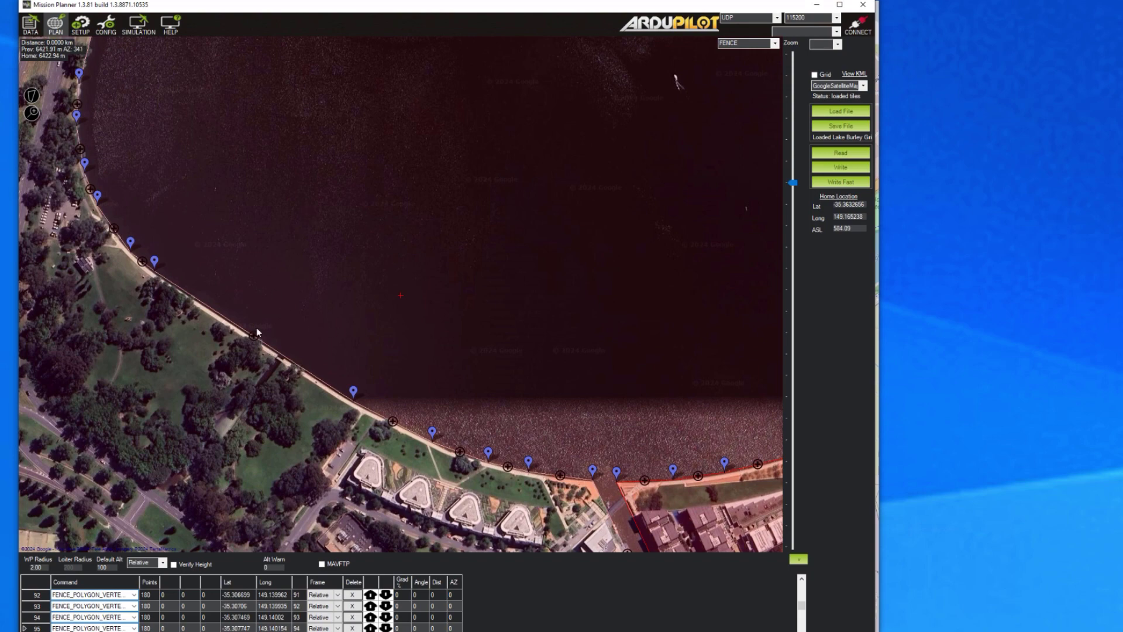
drag(295, 269, 309, 251)
scroll(307, 246, up, 1)
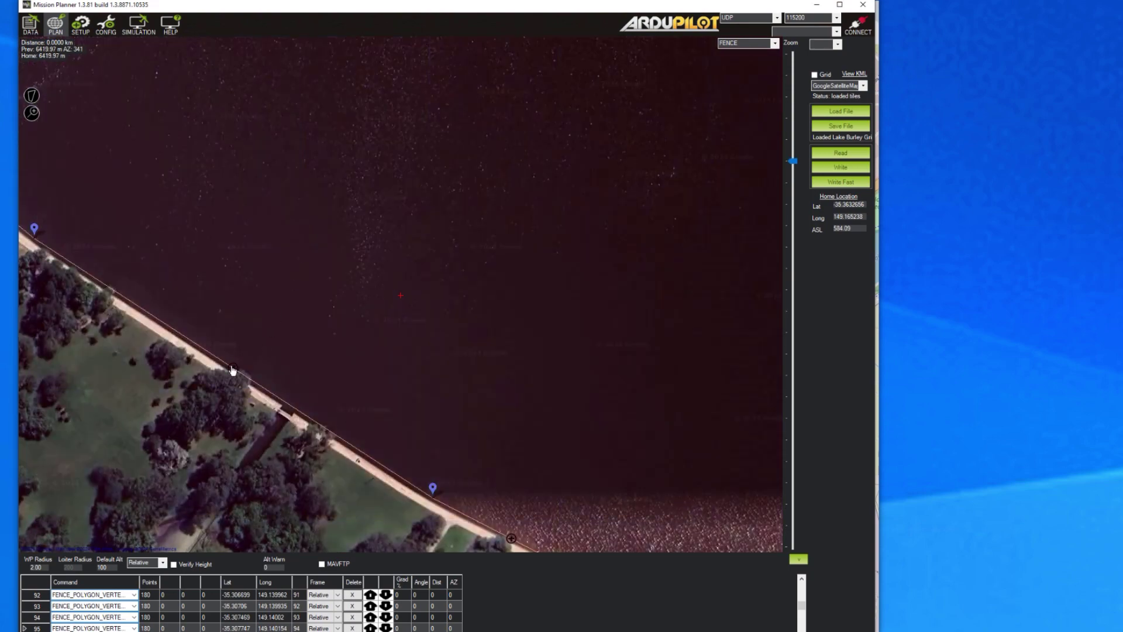
click(235, 364)
drag(234, 364, 125, 464)
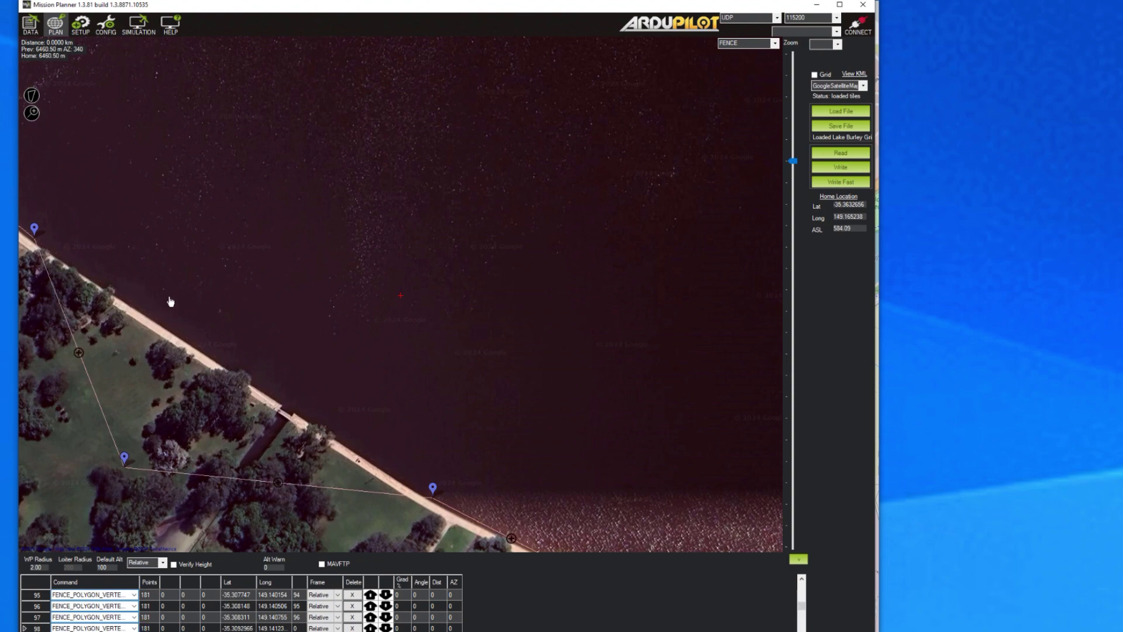
Move the inserted southwestern fence vertex from the parkland back onto the shoreline and review the whole fence outline.
drag(183, 293, 281, 392)
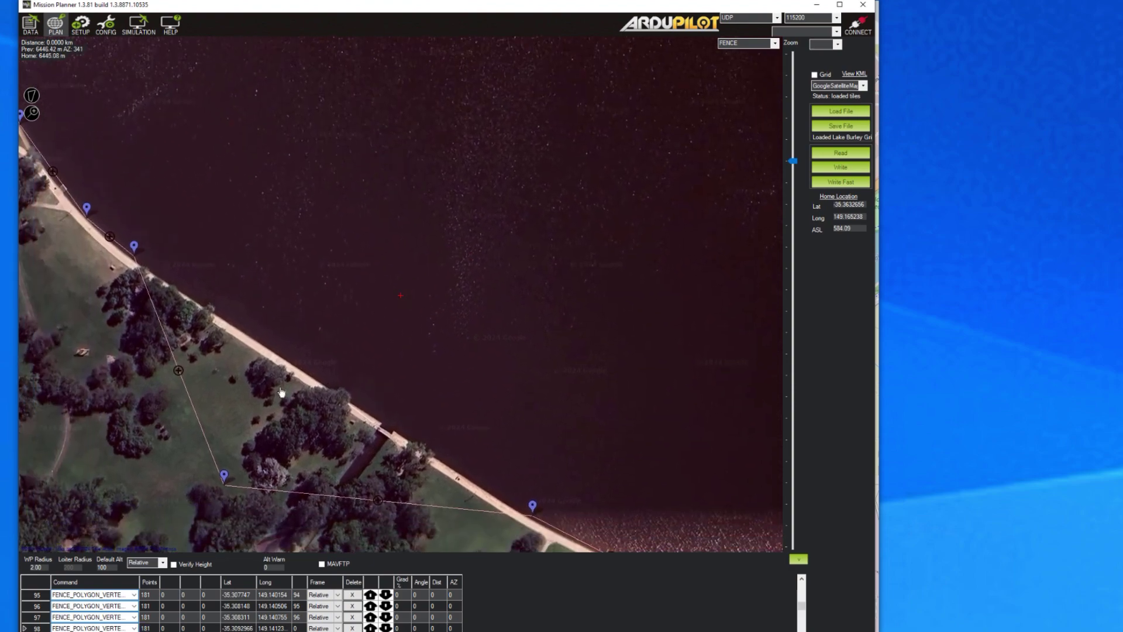
drag(228, 482, 328, 328)
drag(296, 367, 299, 372)
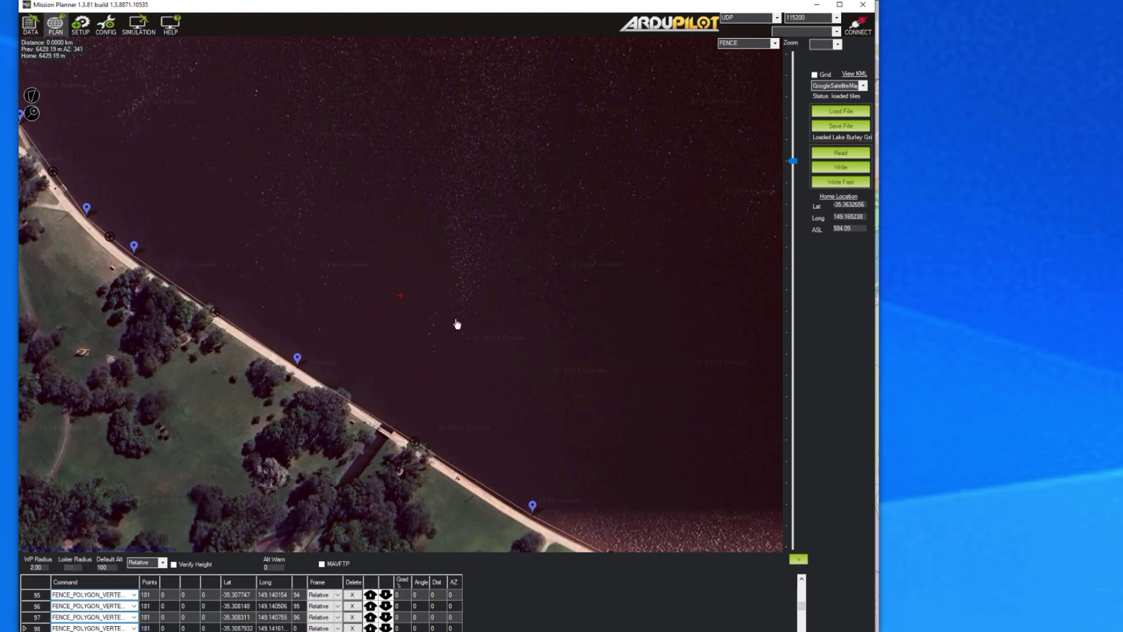
scroll(456, 324, down, 1)
drag(532, 222, 286, 407)
drag(542, 267, 301, 354)
scroll(301, 353, down, 1)
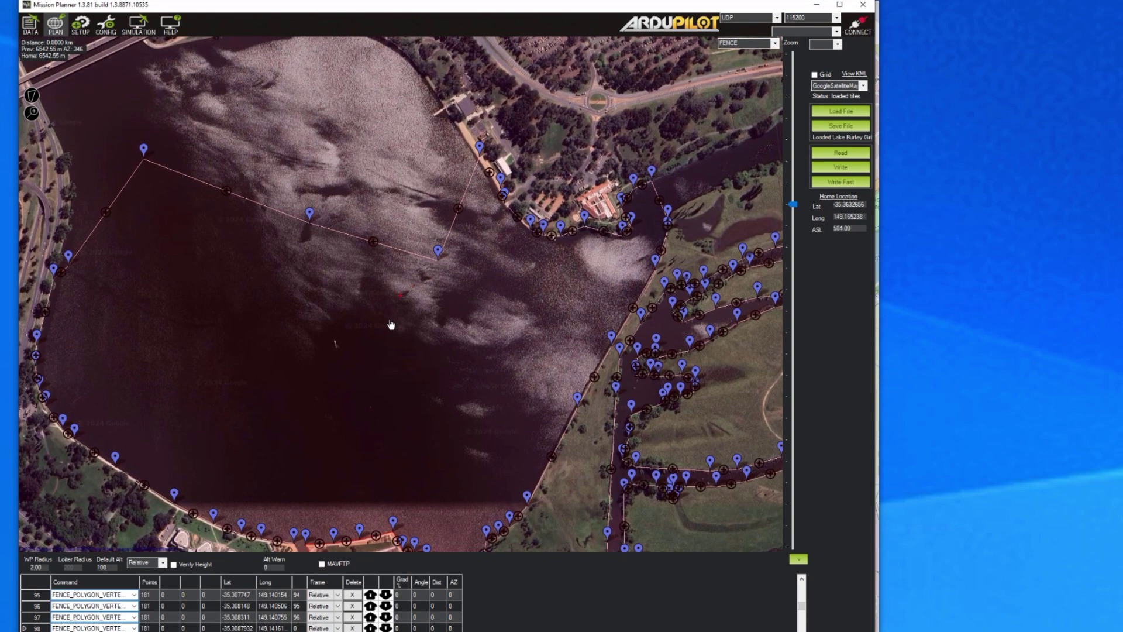
scroll(397, 314, down, 1)
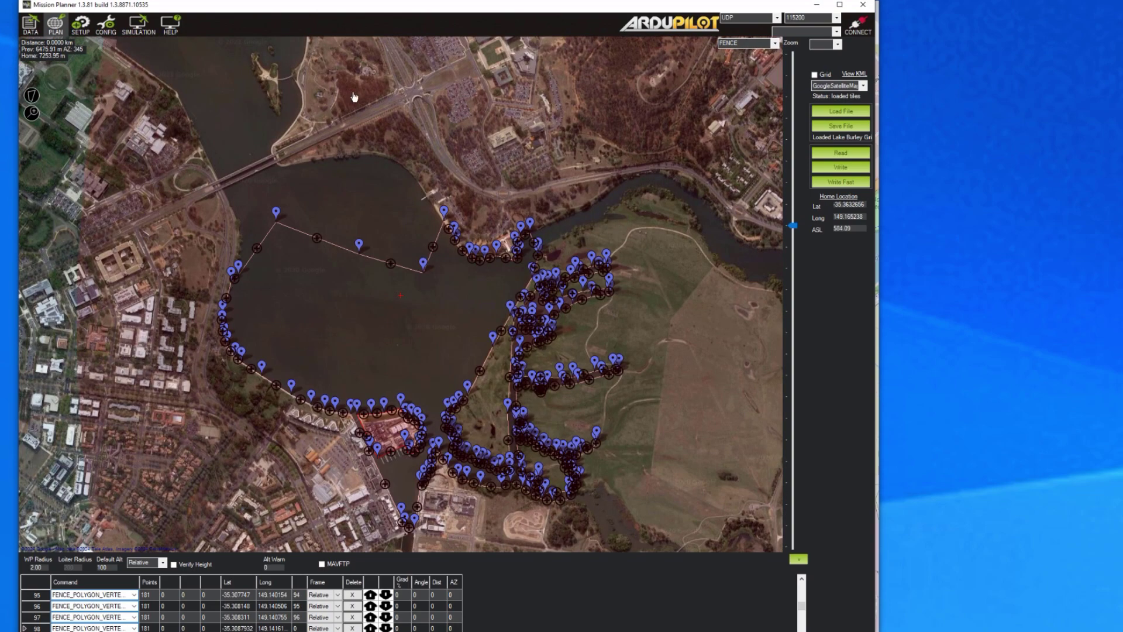
Switch to the Geofence Generator page and pull the red crop polygon's southwestern and western corners closer to the lake.
drag(282, 9, 1122, 24)
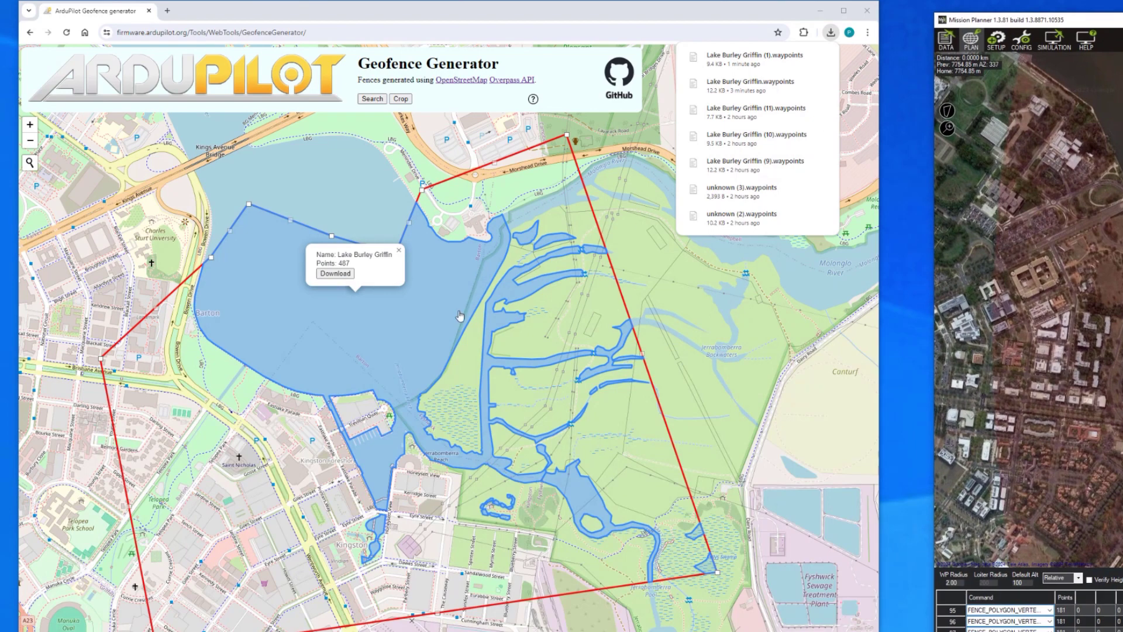
click(555, 319)
scroll(531, 296, down, 1)
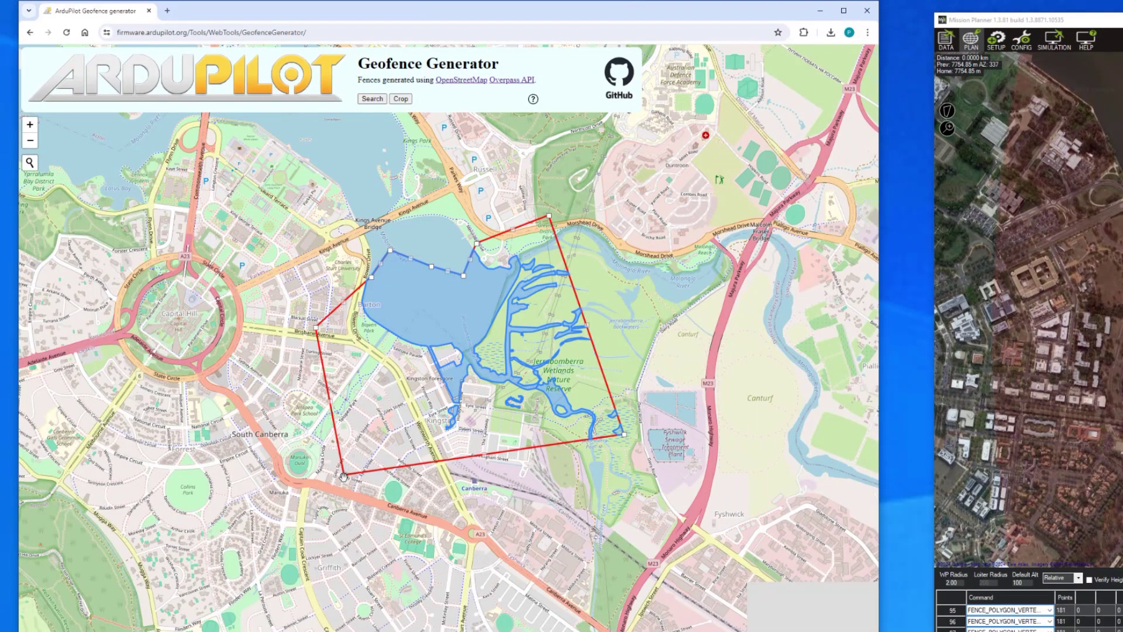
drag(345, 477, 443, 455)
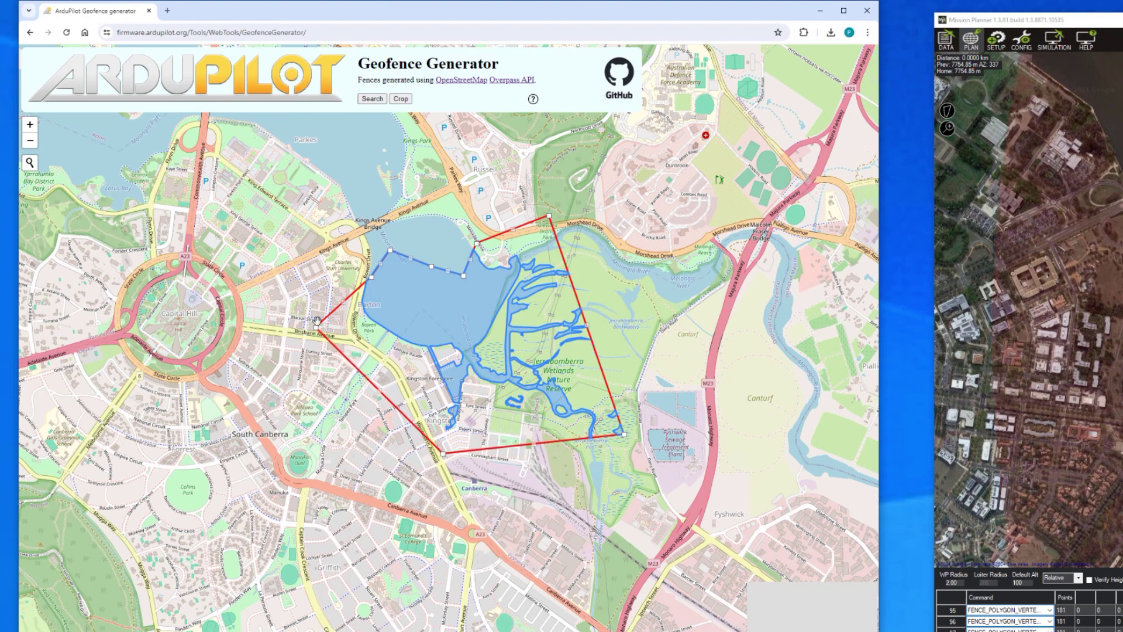
drag(318, 331, 331, 360)
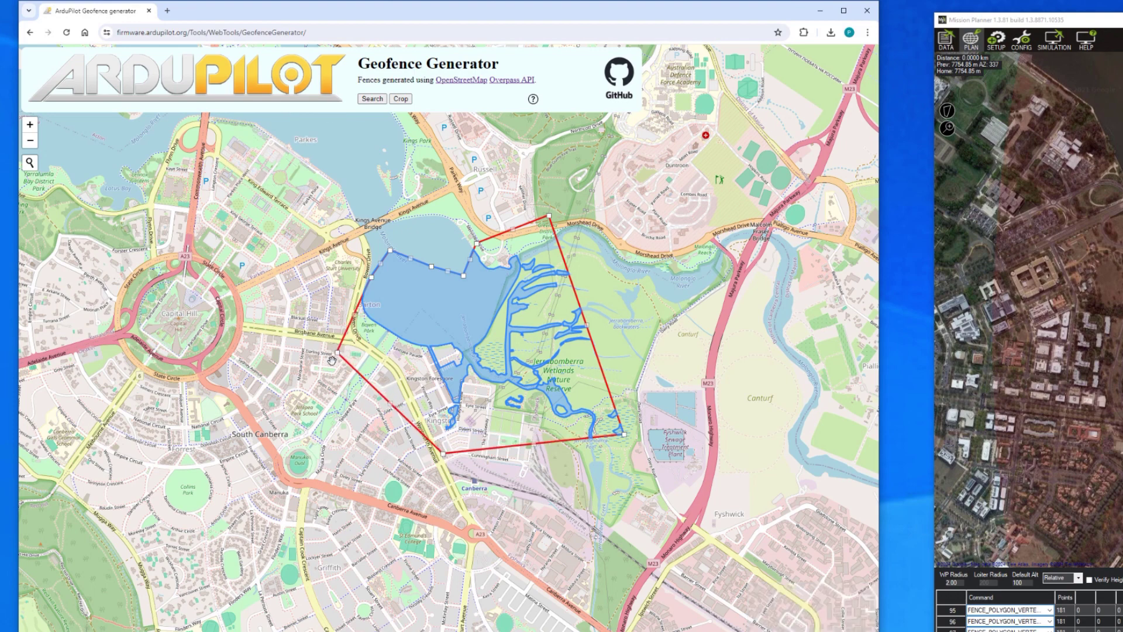